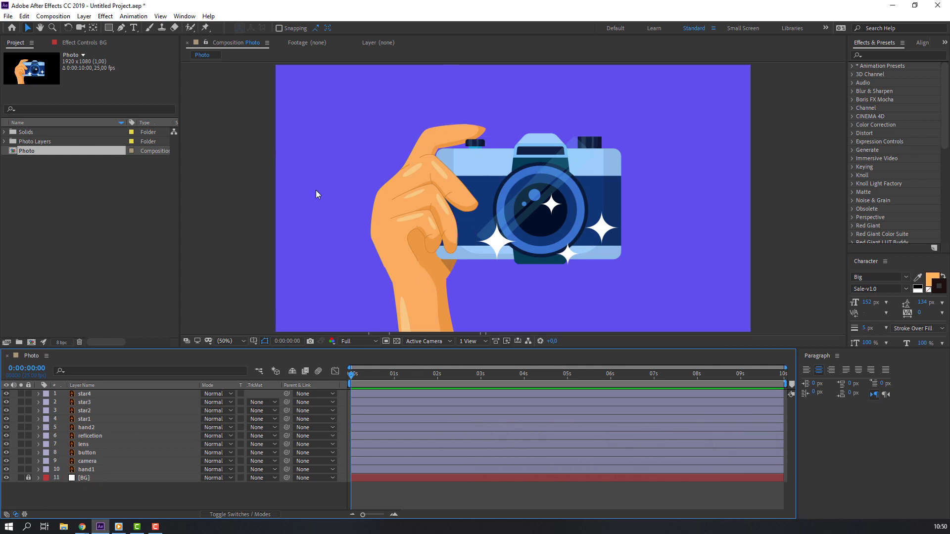
Solo the hand1 layer and place eight Puppet pins along the index finger, palm edges, thumb and both sides of the wrist.
{"action": "left_click", "coordinate": [88, 470]}
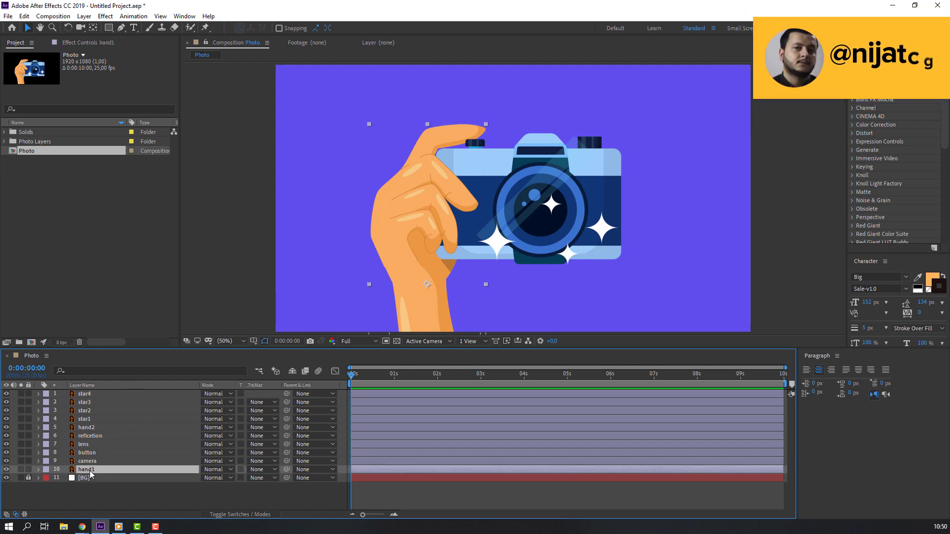
{"action": "left_click", "coordinate": [21, 469]}
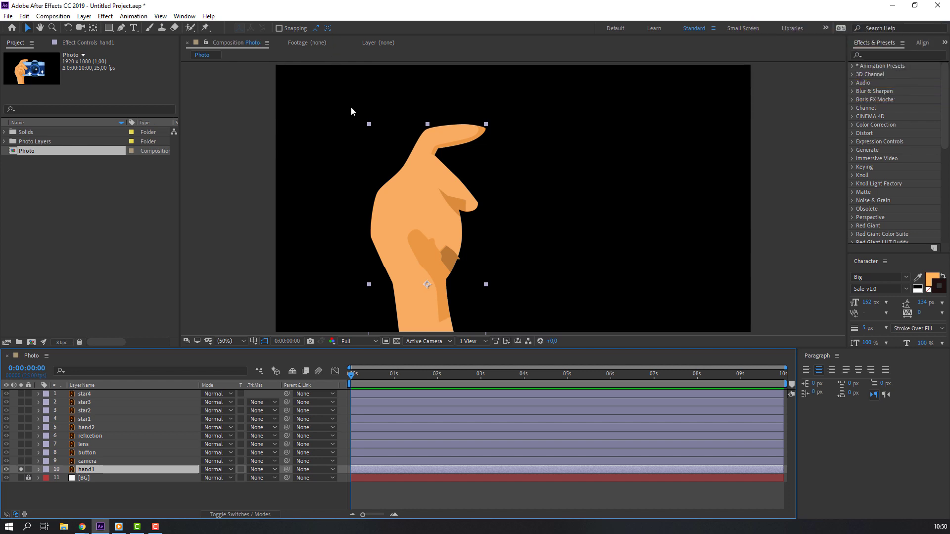
{"action": "left_click", "coordinate": [206, 28]}
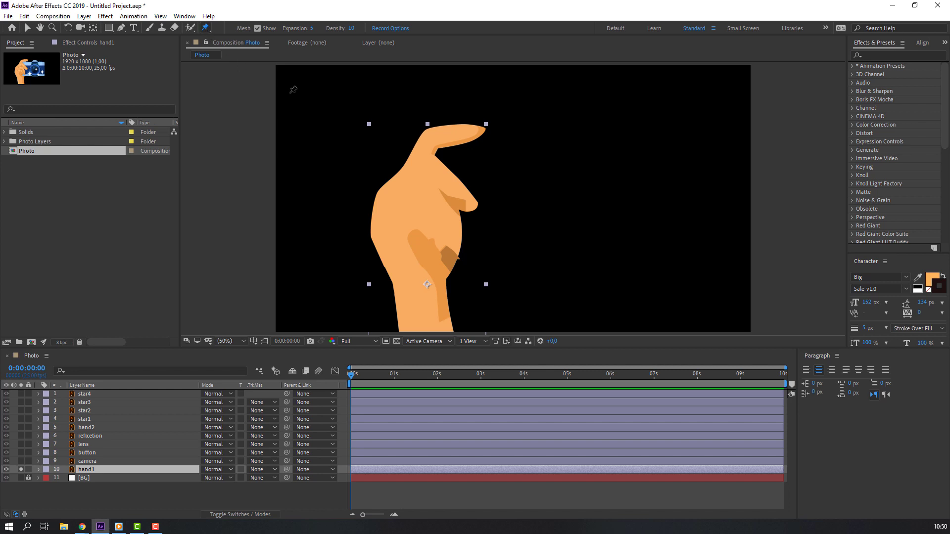
{"action": "left_click", "coordinate": [481, 129]}
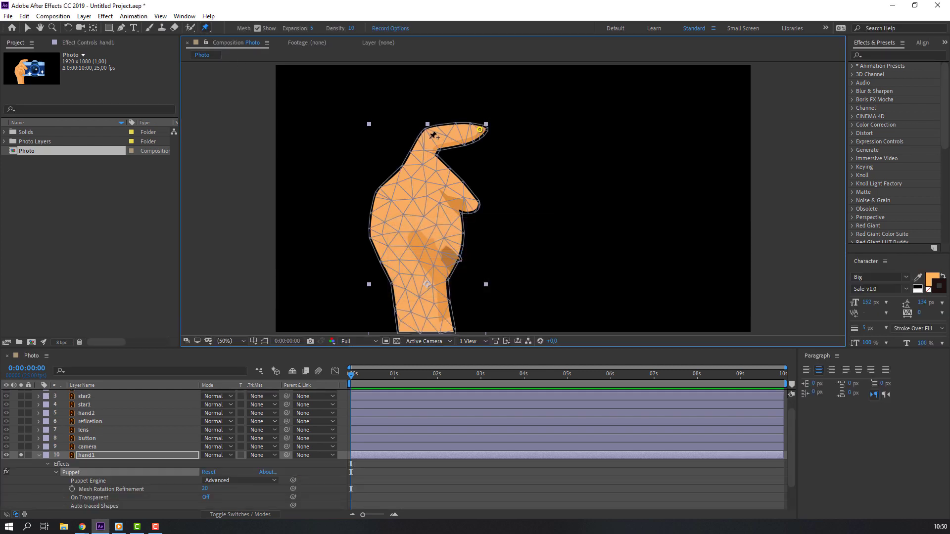
{"action": "left_click", "coordinate": [431, 139]}
{"action": "left_click", "coordinate": [381, 198]}
{"action": "left_click", "coordinate": [458, 205]}
{"action": "left_click", "coordinate": [384, 252]}
{"action": "left_click", "coordinate": [452, 256]}
{"action": "left_click", "coordinate": [403, 328]}
{"action": "left_click", "coordinate": [448, 328]}
Test the hand's Puppet deformation, undo it, and add another pin at the base of the index finger above the thumb.
{"action": "mouse_move", "coordinate": [479, 131]}
{"action": "left_mouse_down"}
{"action": "mouse_move", "coordinate": [479, 142]}
{"action": "mouse_move", "coordinate": [480, 131]}
{"action": "left_mouse_up"}
{"action": "key", "text": "ctrl+z"}
{"action": "left_click", "coordinate": [443, 169]}
{"action": "key", "text": "ctrl+z"}
{"action": "left_click", "coordinate": [28, 28]}
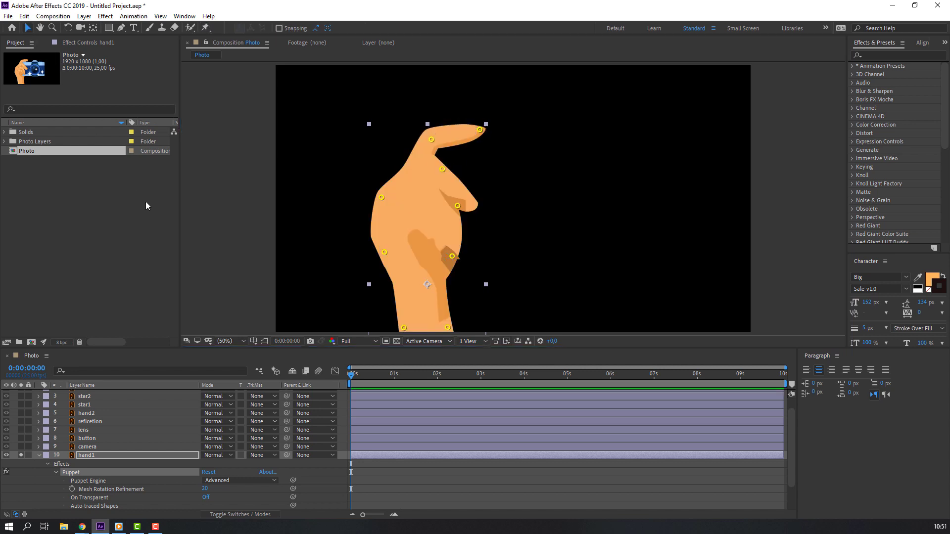
Collapse the hand1 layer's properties and turn off its solo.
{"action": "left_click", "coordinate": [39, 456]}
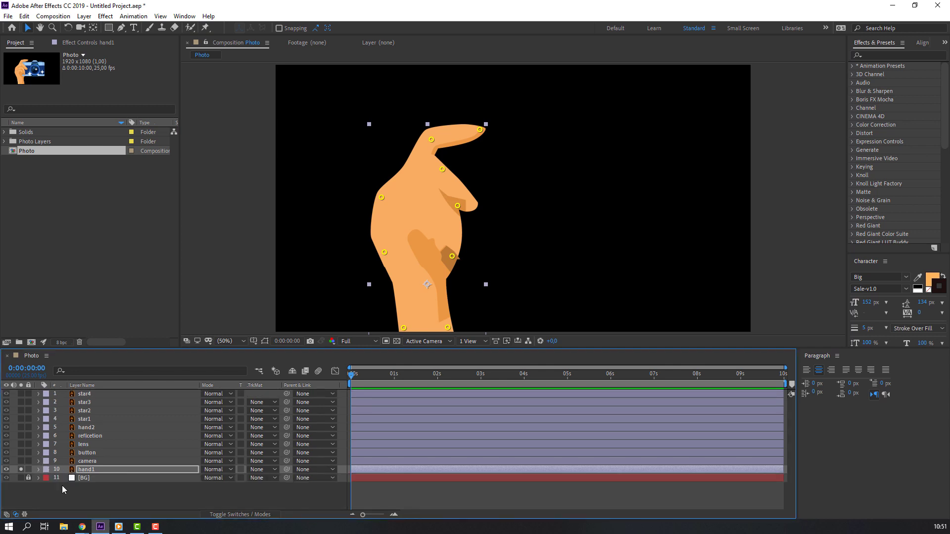
{"action": "left_click", "coordinate": [22, 470]}
{"action": "left_click", "coordinate": [96, 505]}
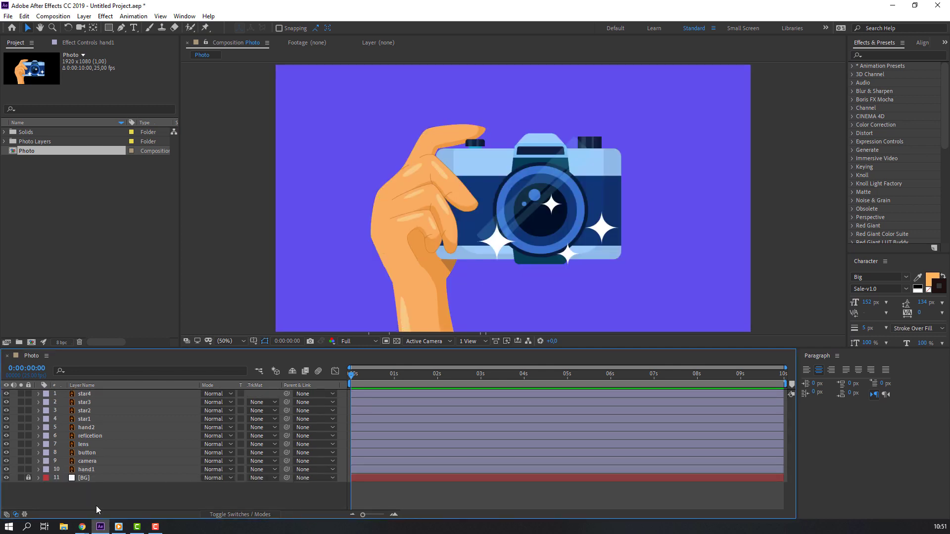
Hide the four star layers, star1 to star4.
{"action": "left_click", "coordinate": [96, 396]}
{"action": "left_click", "coordinate": [91, 419], "text": "shift"}
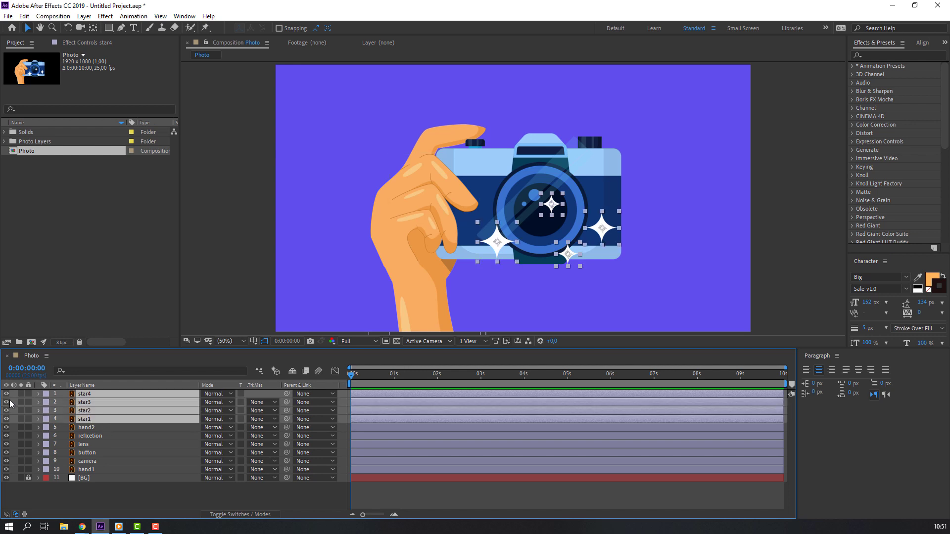
{"action": "left_click_drag", "start_coordinate": [6, 394], "coordinate": [6, 419]}
Pre-compose the camera, button, lens and reflection layers into a new composition named camera.
{"action": "left_click", "coordinate": [89, 462]}
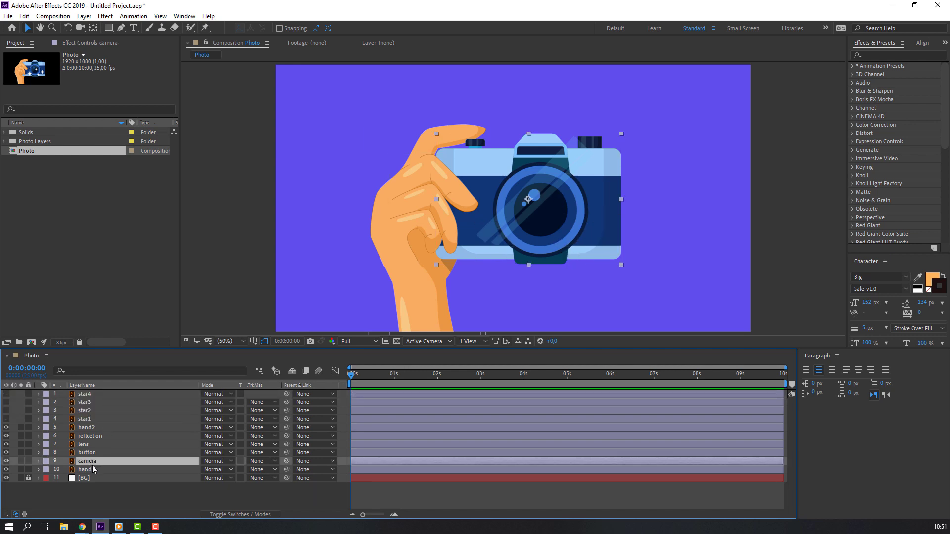
{"action": "left_click", "coordinate": [89, 453], "text": "ctrl"}
{"action": "left_click", "coordinate": [89, 444], "text": "ctrl"}
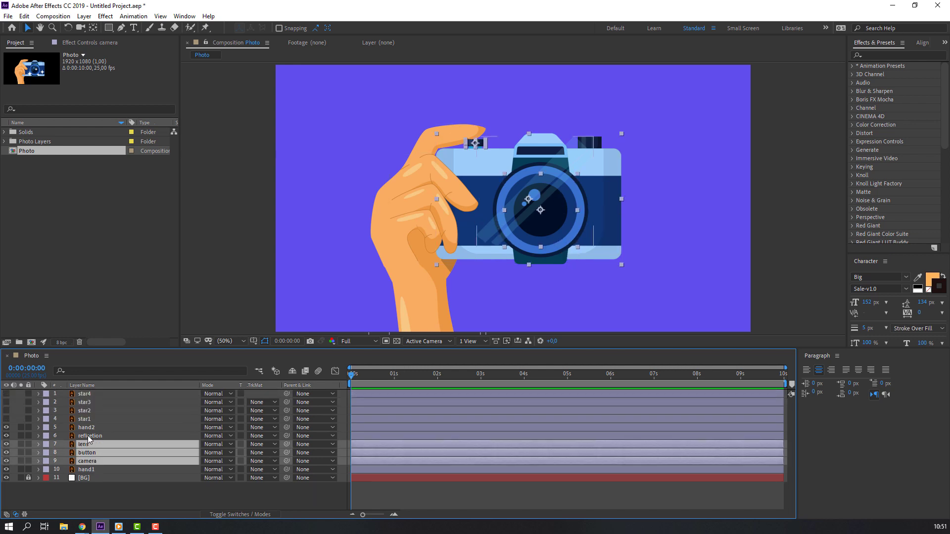
{"action": "left_click", "coordinate": [90, 436], "text": "ctrl"}
{"action": "right_click", "coordinate": [82, 453]}
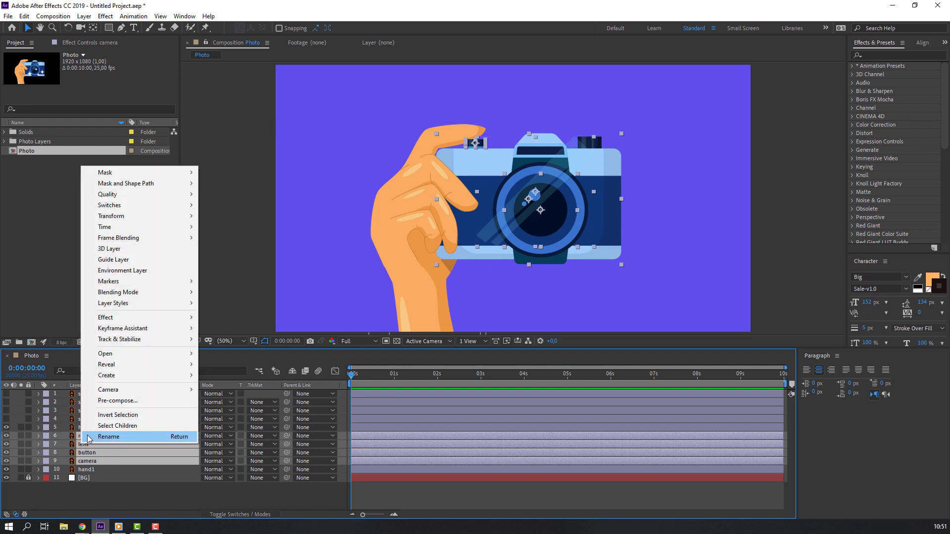
{"action": "left_click", "coordinate": [105, 401]}
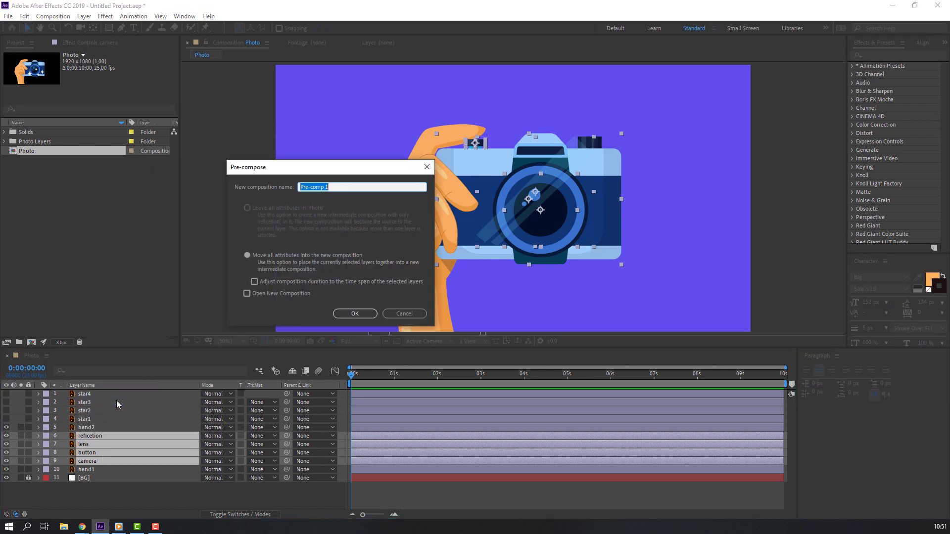
{"action": "type", "text": "camera"}
{"action": "left_click", "coordinate": [355, 314]}
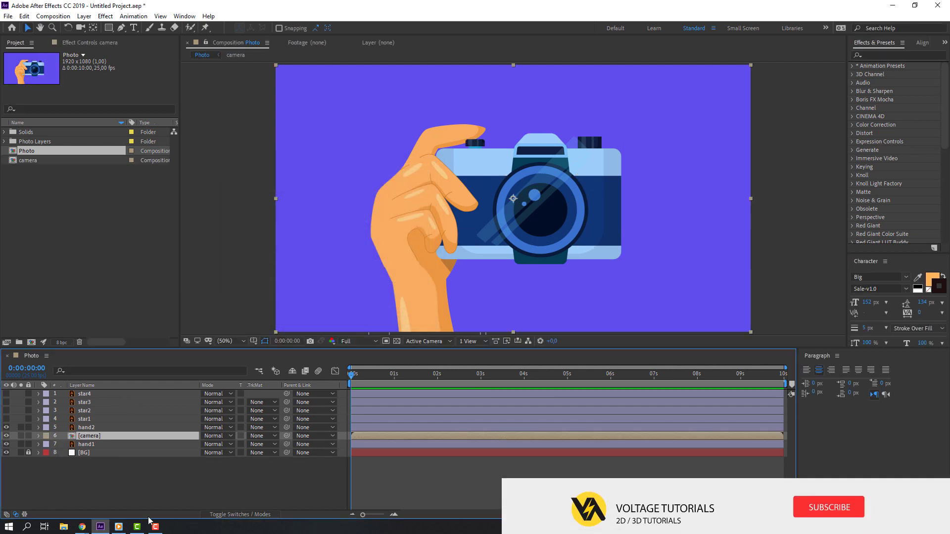
Inside the camera composition, duplicate the lens layer and place the reflection layer directly beneath the duplicate.
{"action": "double_click", "coordinate": [89, 435]}
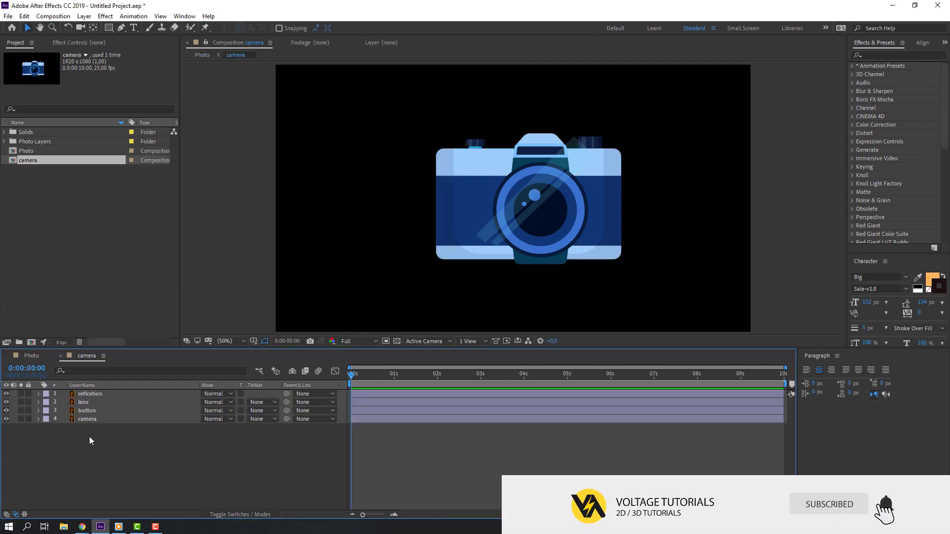
{"action": "scroll", "coordinate": [511, 203], "scroll_direction": "up", "scroll_amount": 2}
{"action": "left_click_drag", "start_coordinate": [523, 252], "coordinate": [477, 255]}
{"action": "left_click", "coordinate": [87, 403]}
{"action": "key", "text": "ctrl+d"}
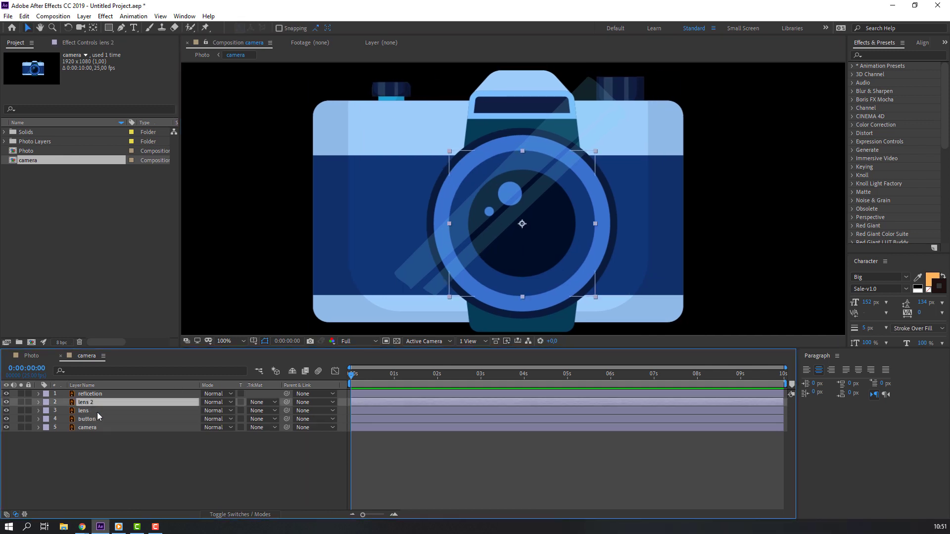
{"action": "left_click", "coordinate": [93, 395]}
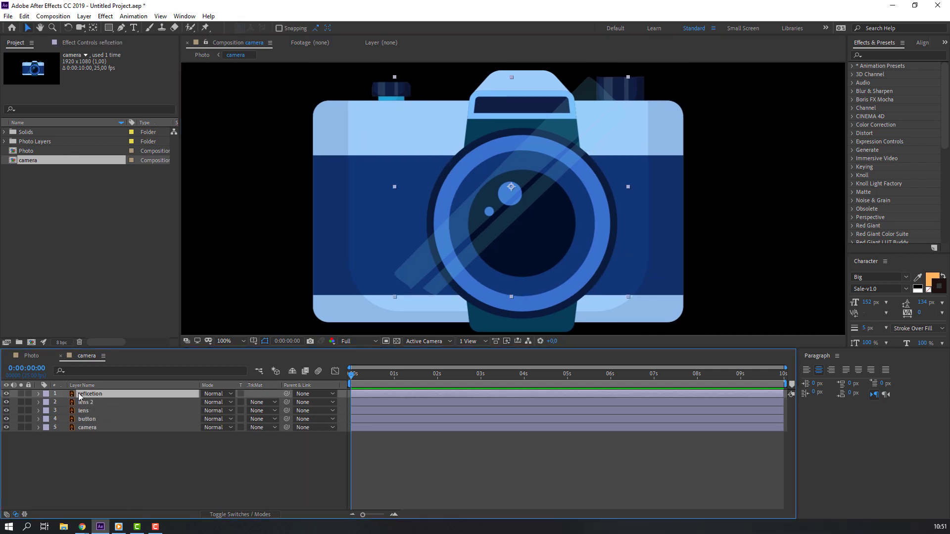
{"action": "left_click_drag", "start_coordinate": [89, 396], "coordinate": [99, 407]}
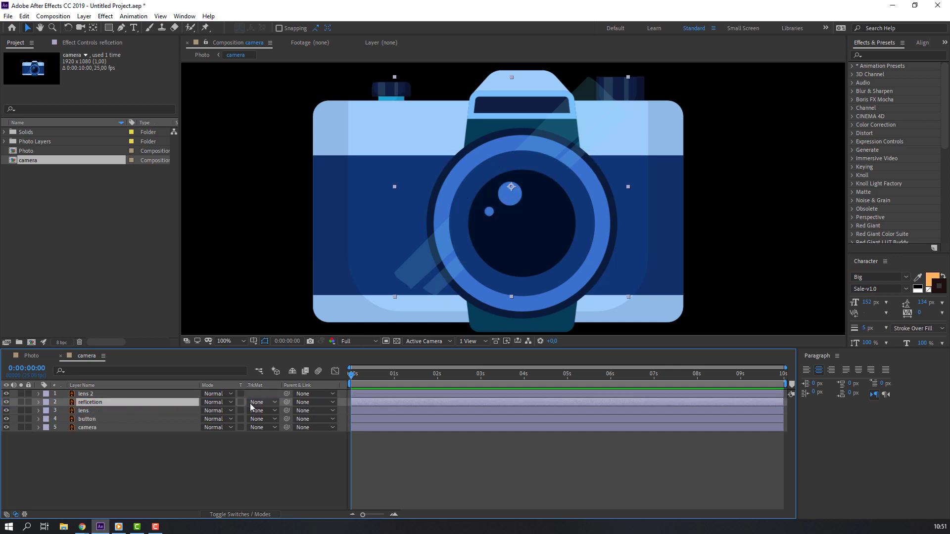
Set the reflection layer's track matte to Alpha Matte "lens 2".
{"action": "left_click", "coordinate": [227, 517]}
{"action": "left_click", "coordinate": [227, 517]}
{"action": "left_click", "coordinate": [225, 517]}
{"action": "left_click", "coordinate": [226, 517]}
{"action": "left_click", "coordinate": [225, 517]}
{"action": "left_click", "coordinate": [225, 517]}
{"action": "left_click", "coordinate": [258, 403]}
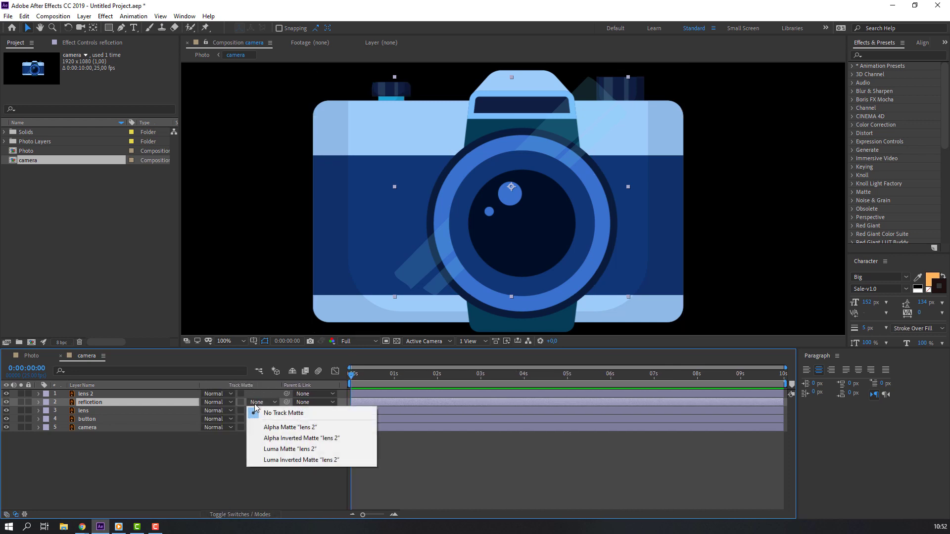
{"action": "left_click", "coordinate": [269, 428]}
{"action": "left_click", "coordinate": [185, 507]}
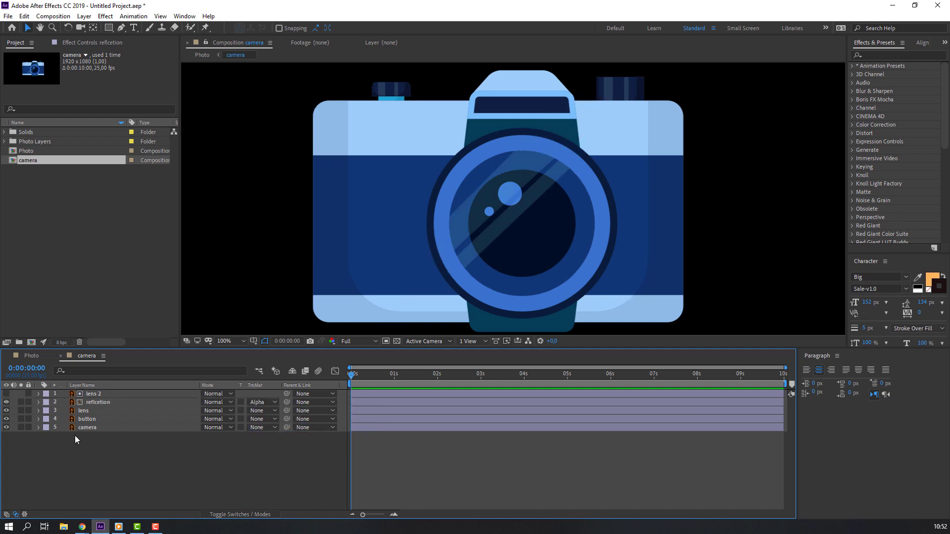
Try moving the reflection across the lens to test the matte, and undo the move.
{"action": "left_click", "coordinate": [96, 404]}
{"action": "left_click_drag", "start_coordinate": [479, 209], "coordinate": [436, 189]}
{"action": "key", "text": "ctrl+z"}
Return to the Photo composition, add a null object and rename it controller.
{"action": "left_click", "coordinate": [28, 360]}
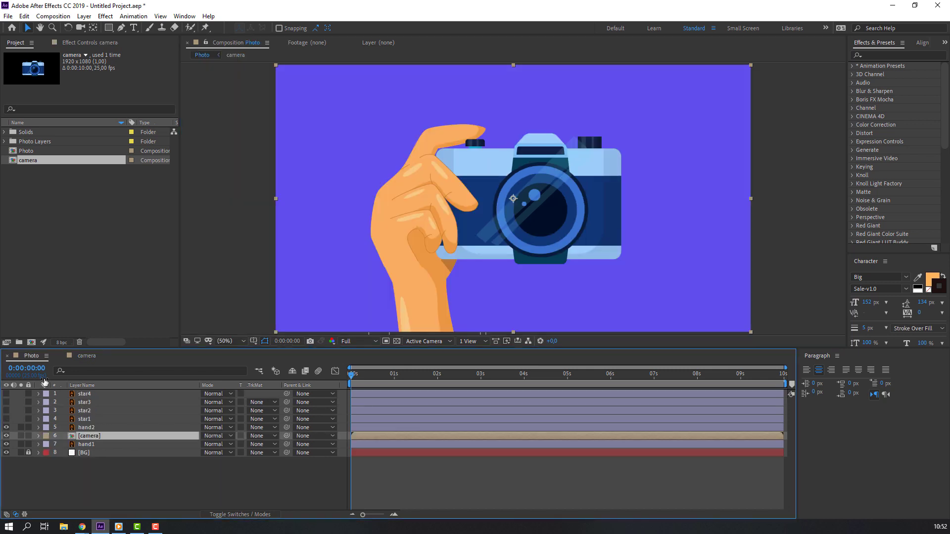
{"action": "left_click", "coordinate": [93, 486]}
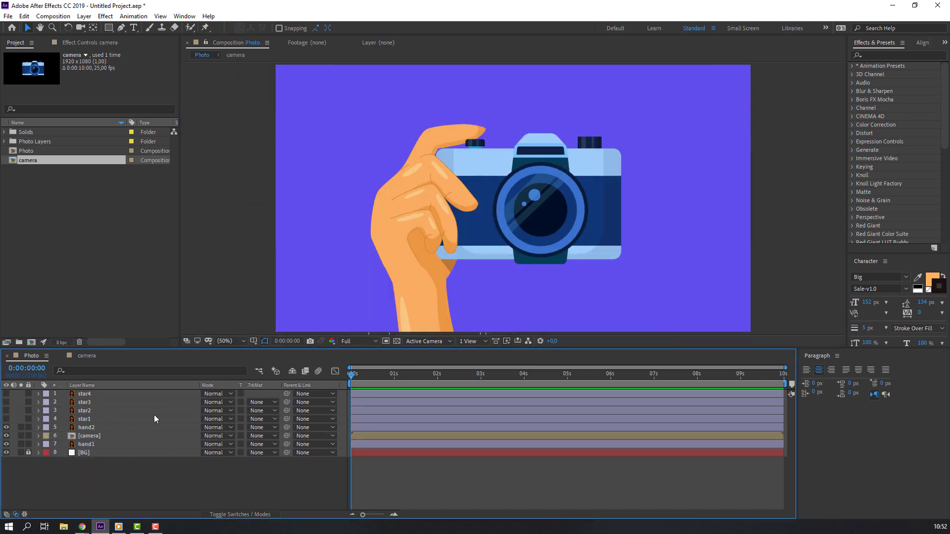
{"action": "right_click", "coordinate": [78, 473]}
{"action": "mouse_move", "coordinate": [111, 375]}
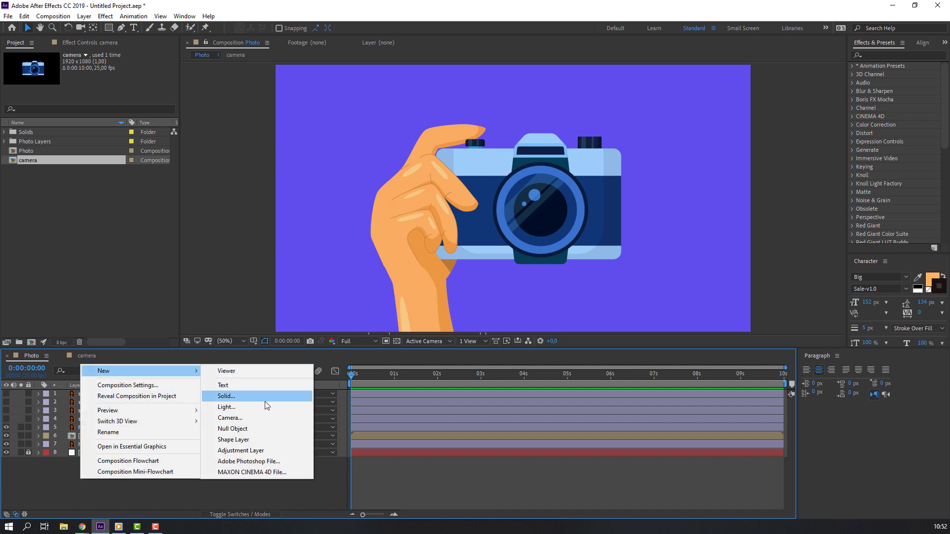
{"action": "left_click", "coordinate": [236, 429]}
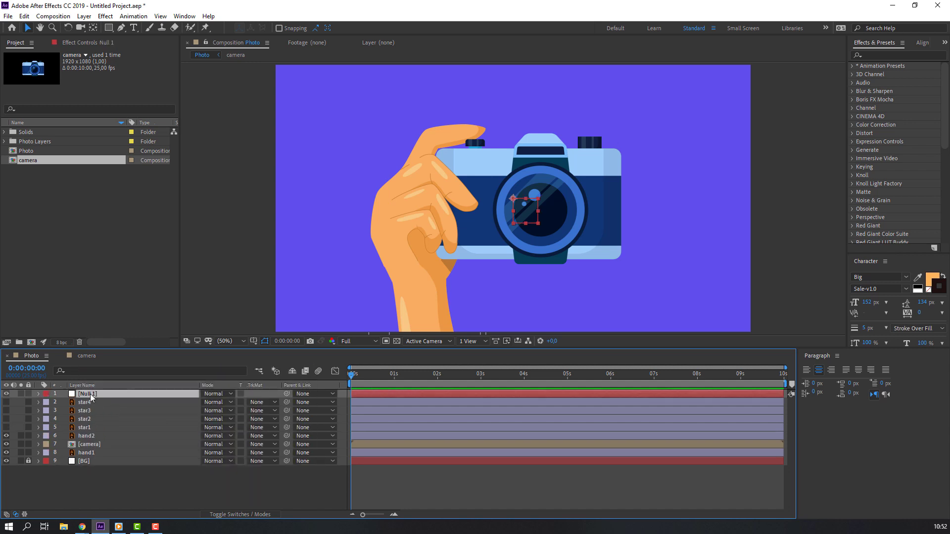
{"action": "key", "text": "Return"}
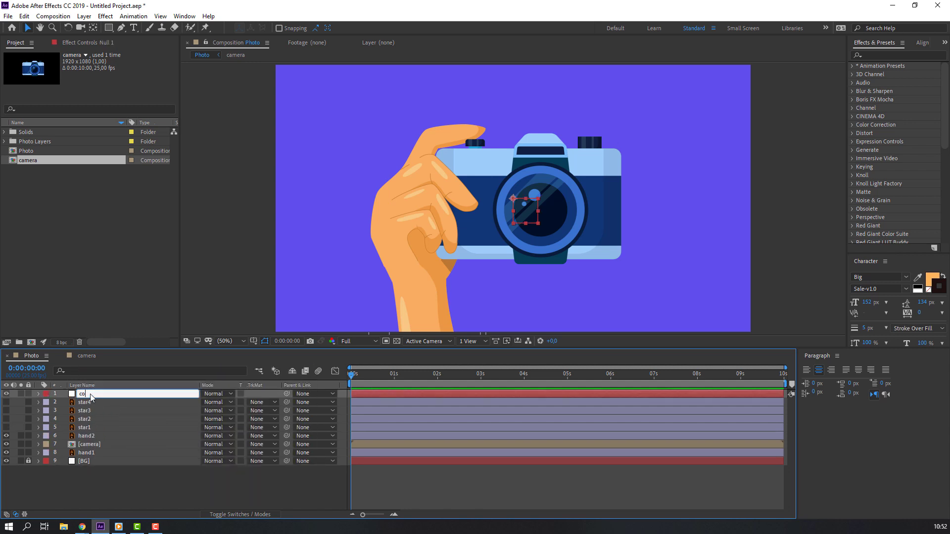
{"action": "type", "text": "controller"}
{"action": "key", "text": "Return"}
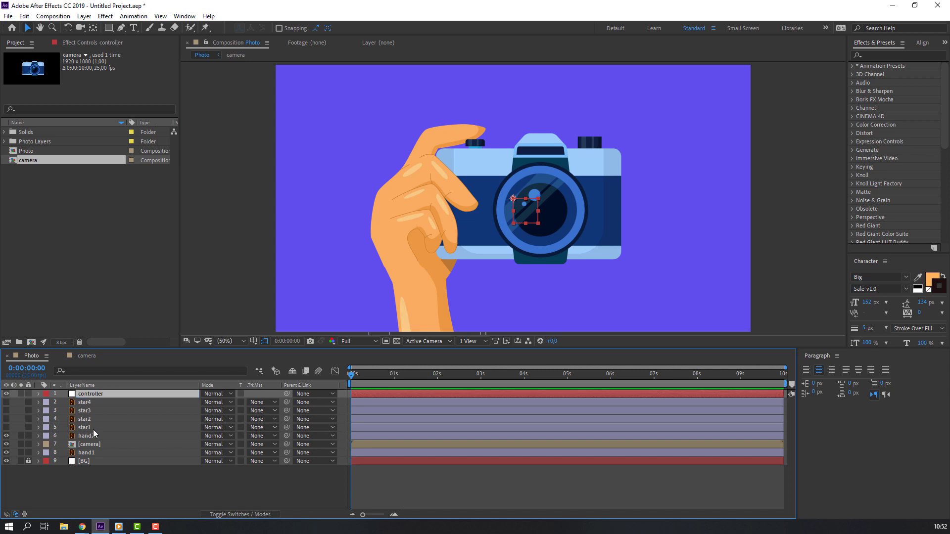
Parent the hand1, camera and hand2 layers to the controller null.
{"action": "left_click", "coordinate": [91, 451]}
{"action": "left_click", "coordinate": [91, 445], "text": "ctrl"}
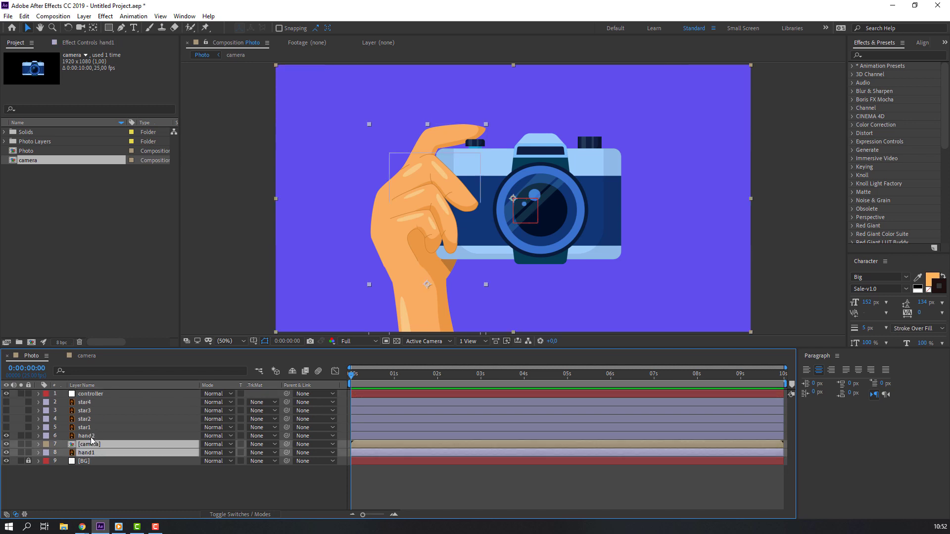
{"action": "left_click", "coordinate": [91, 437], "text": "ctrl"}
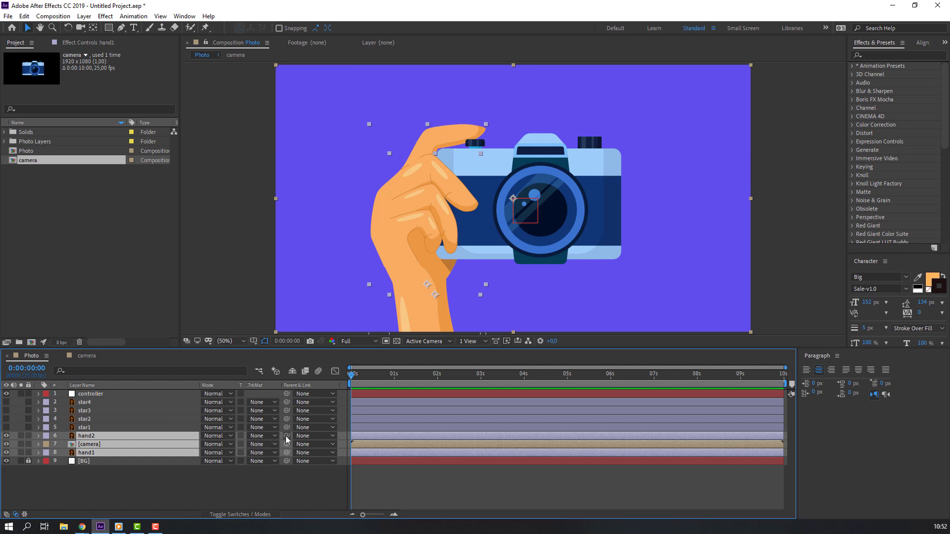
{"action": "left_click_drag", "start_coordinate": [287, 436], "coordinate": [90, 397]}
Try moving the controller null to test the parenting, and undo the move.
{"action": "left_click", "coordinate": [93, 395]}
{"action": "mouse_move", "coordinate": [529, 209]}
{"action": "left_mouse_down"}
{"action": "mouse_move", "coordinate": [550, 224]}
{"action": "mouse_move", "coordinate": [519, 190]}
{"action": "mouse_move", "coordinate": [532, 197]}
{"action": "left_mouse_up"}
{"action": "key", "text": "ctrl+z"}
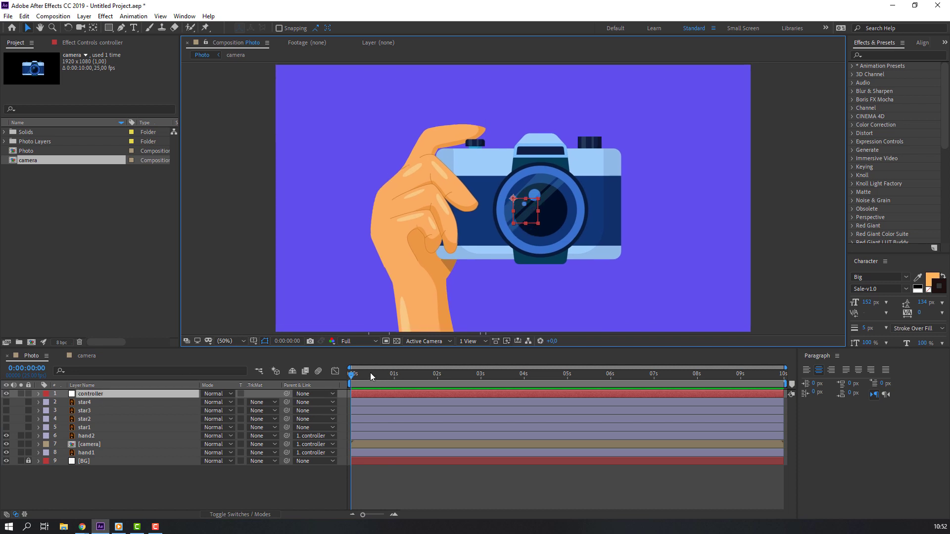
Keyframe the controller's current Position at 1 second, and set its Position to 960, 1386 at the start of the timeline.
{"action": "left_click_drag", "start_coordinate": [370, 375], "coordinate": [398, 376]}
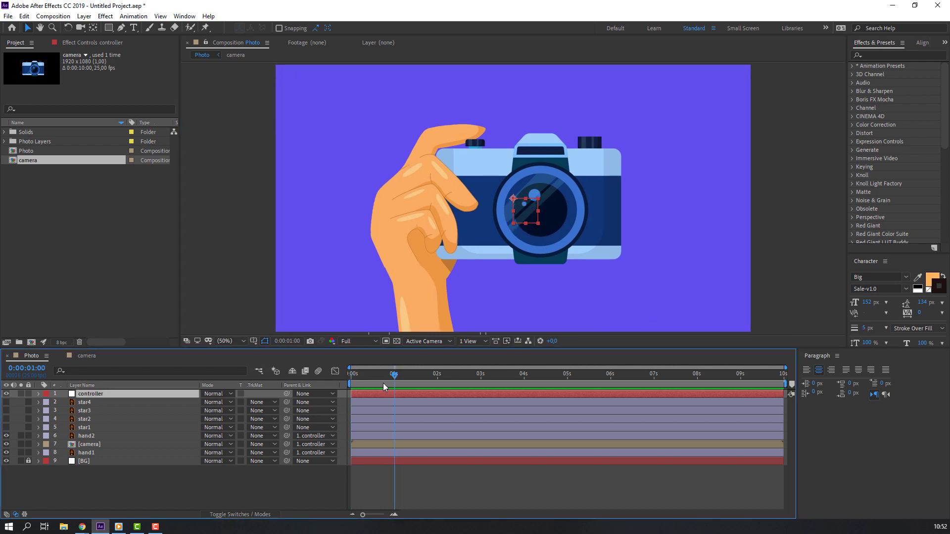
{"action": "key", "text": "p"}
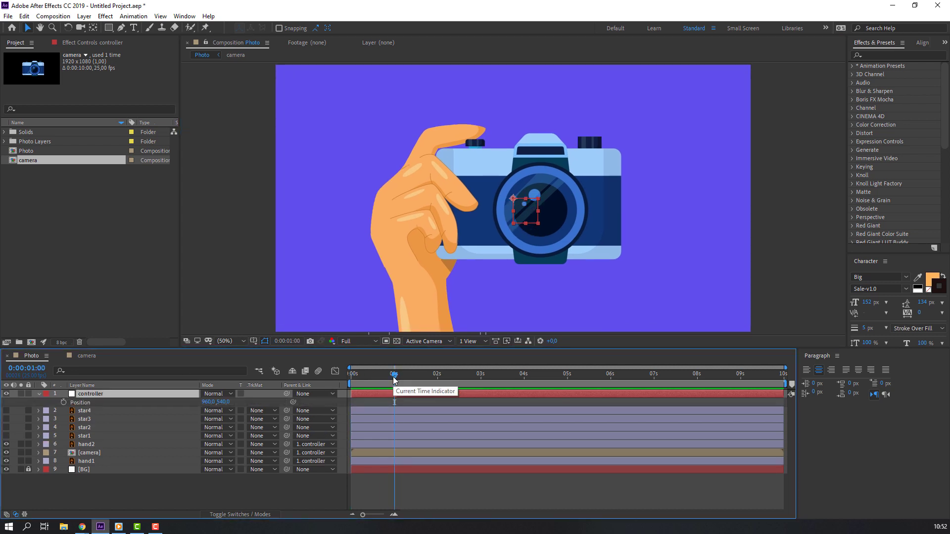
{"action": "left_click", "coordinate": [63, 402]}
{"action": "key", "text": "Home"}
{"action": "left_click_drag", "start_coordinate": [222, 402], "coordinate": [641, 374]}
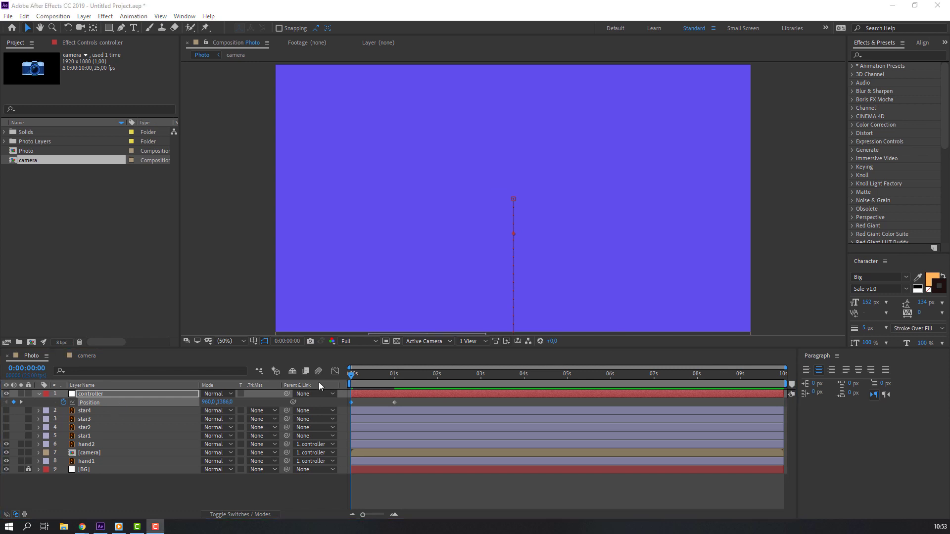
Preview the controller's upward move and apply Easy Ease to both of its Position keyframes.
{"action": "left_click", "coordinate": [345, 379]}
{"action": "key", "text": "space"}
{"action": "key", "text": "space"}
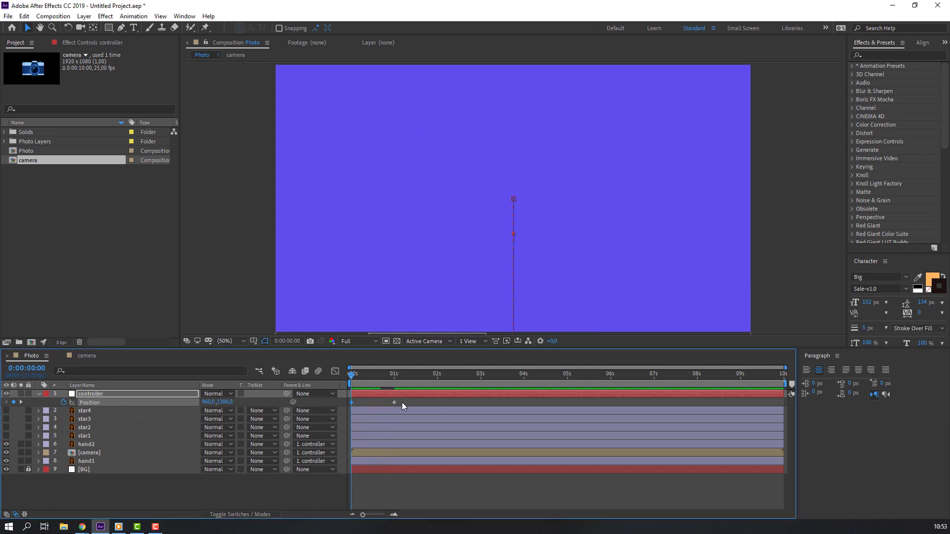
{"action": "left_click_drag", "start_coordinate": [403, 402], "coordinate": [345, 406]}
{"action": "right_click", "coordinate": [394, 402]}
{"action": "mouse_move", "coordinate": [445, 395]}
{"action": "left_click", "coordinate": [546, 428]}
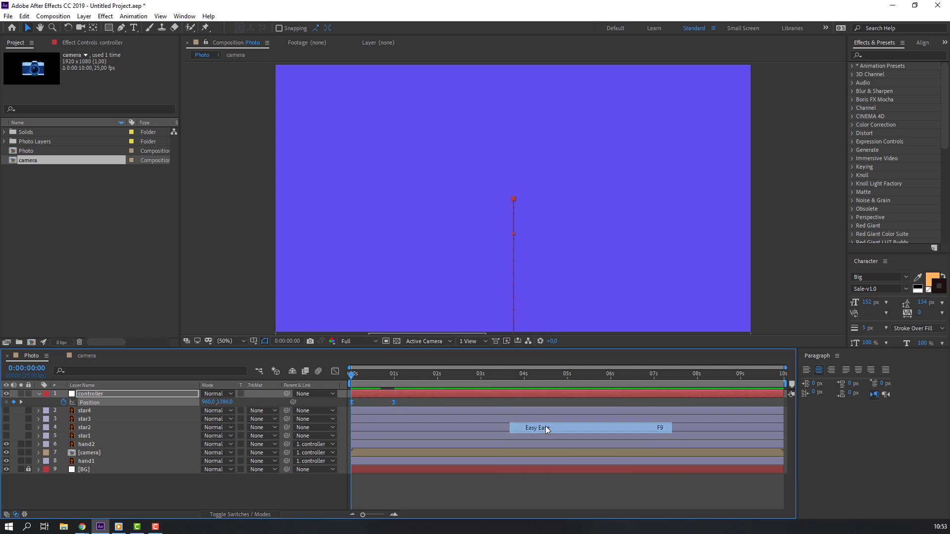
Show the controller's Position speed graph and reshape its easing to a sharp early peak with a gradual slowdown.
{"action": "left_click", "coordinate": [335, 370]}
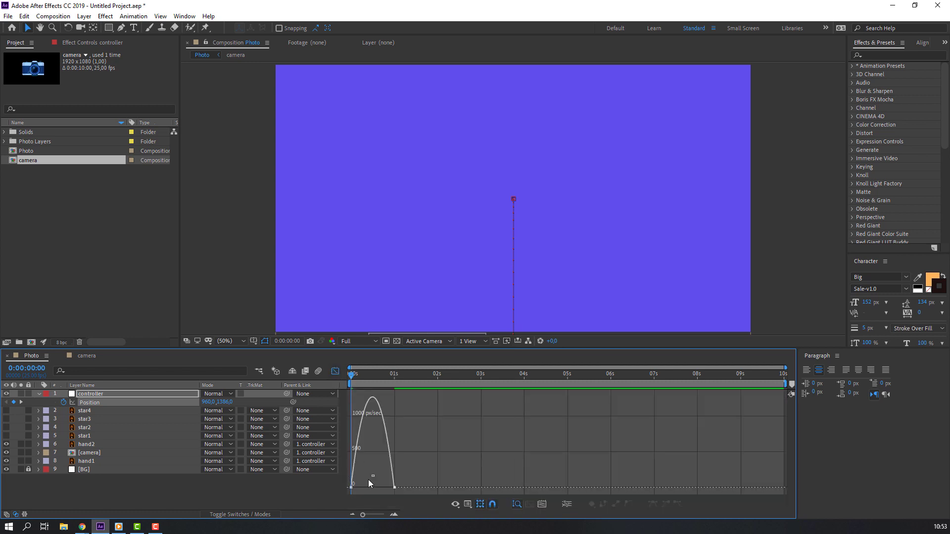
{"action": "mouse_move", "coordinate": [366, 480]}
{"action": "left_mouse_down"}
{"action": "mouse_move", "coordinate": [331, 500]}
{"action": "mouse_move", "coordinate": [381, 488]}
{"action": "left_mouse_up"}
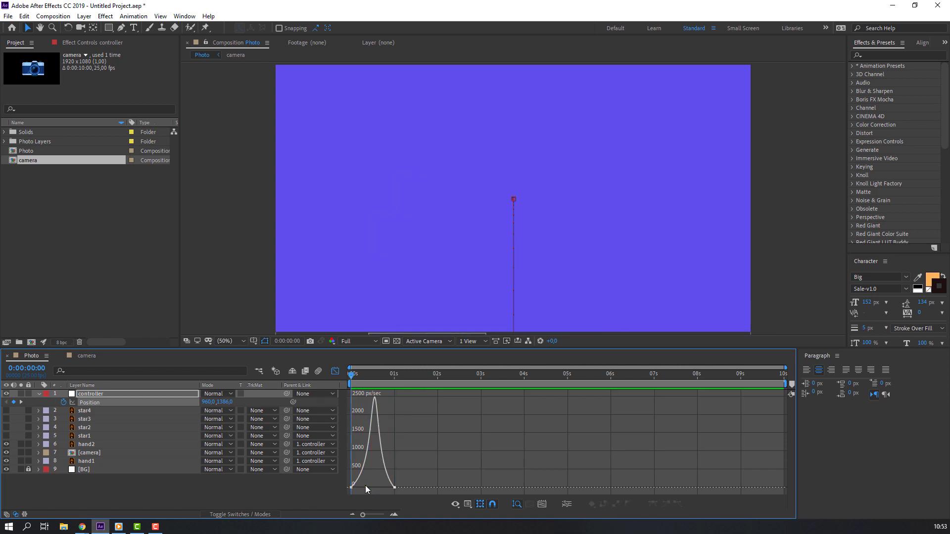
{"action": "mouse_move", "coordinate": [366, 488]}
{"action": "left_mouse_down"}
{"action": "mouse_move", "coordinate": [345, 497]}
{"action": "mouse_move", "coordinate": [374, 492]}
{"action": "mouse_move", "coordinate": [361, 490]}
{"action": "left_mouse_up"}
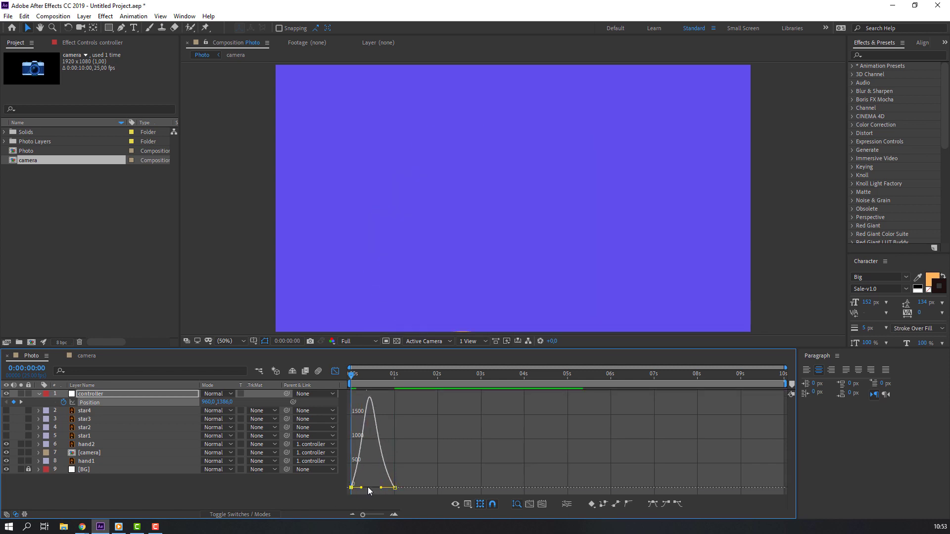
Leave the Graph Editor, collapse the controller layer's properties, and set the current time to 0:00:01:00.
{"action": "left_click", "coordinate": [335, 371]}
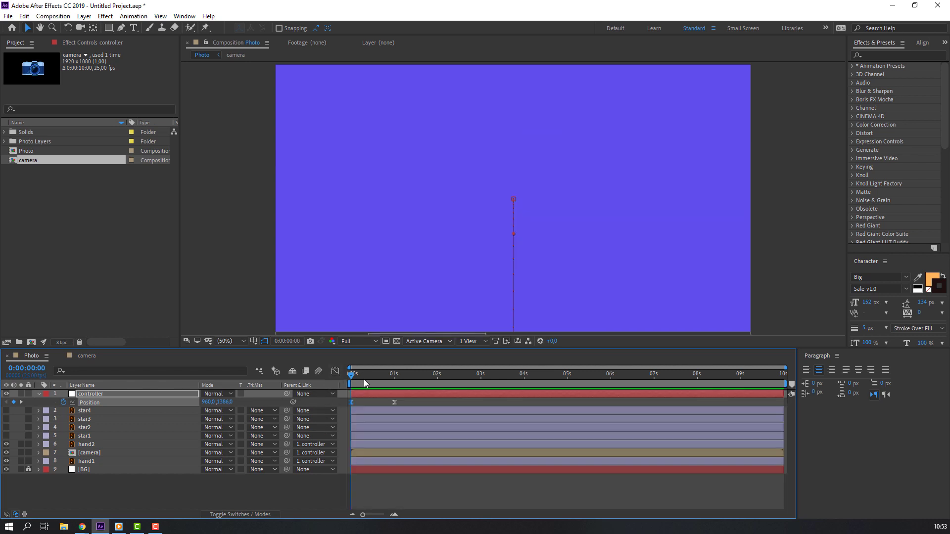
{"action": "left_click_drag", "start_coordinate": [364, 379], "coordinate": [401, 378]}
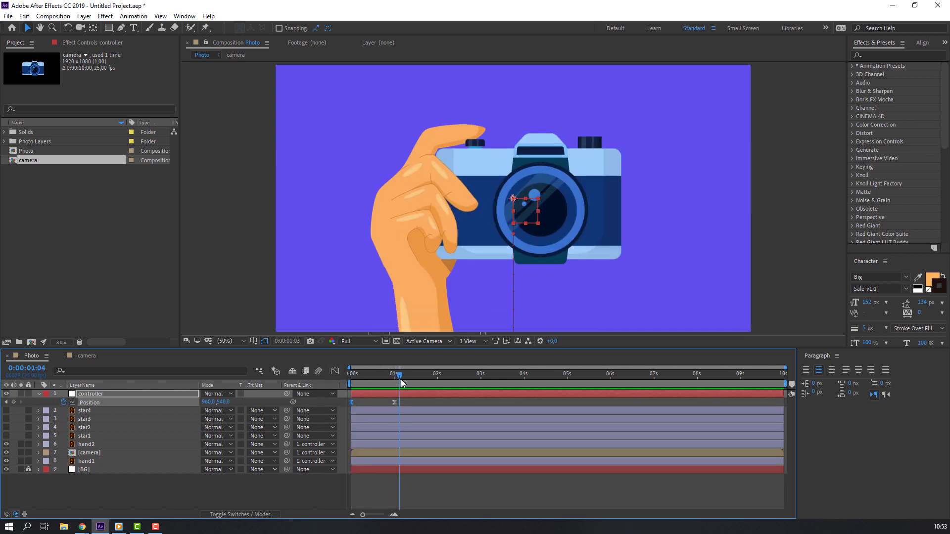
{"action": "left_click", "coordinate": [39, 394]}
{"action": "left_click", "coordinate": [150, 471]}
{"action": "key", "text": "Page_Up"}
{"action": "key", "text": "Page_Up"}
{"action": "key", "text": "Page_Up"}
{"action": "key", "text": "Page_Up"}
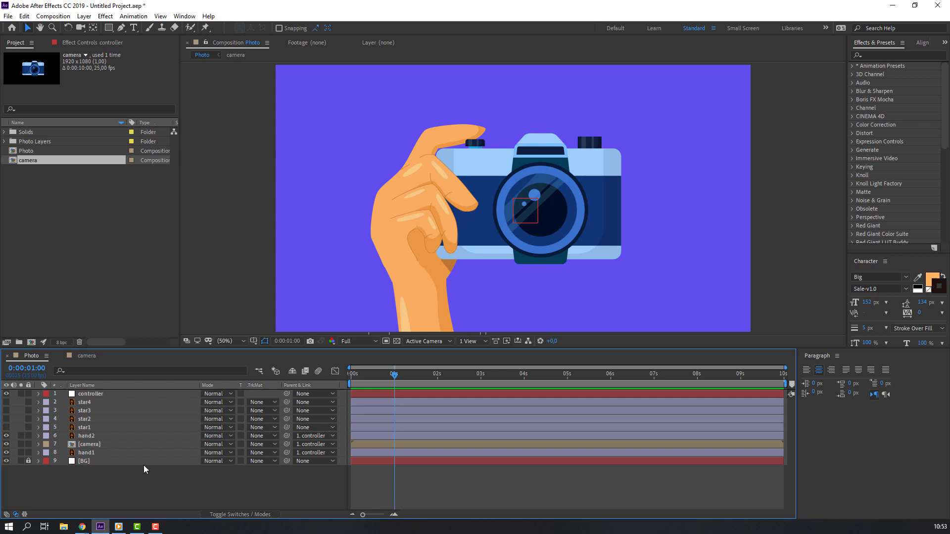
Reveal the keyframed puppet pin Positions of the hand1 layer and select the index fingertip pin.
{"action": "left_click", "coordinate": [94, 452]}
{"action": "left_click", "coordinate": [357, 376]}
{"action": "left_click_drag", "start_coordinate": [357, 377], "coordinate": [415, 380]}
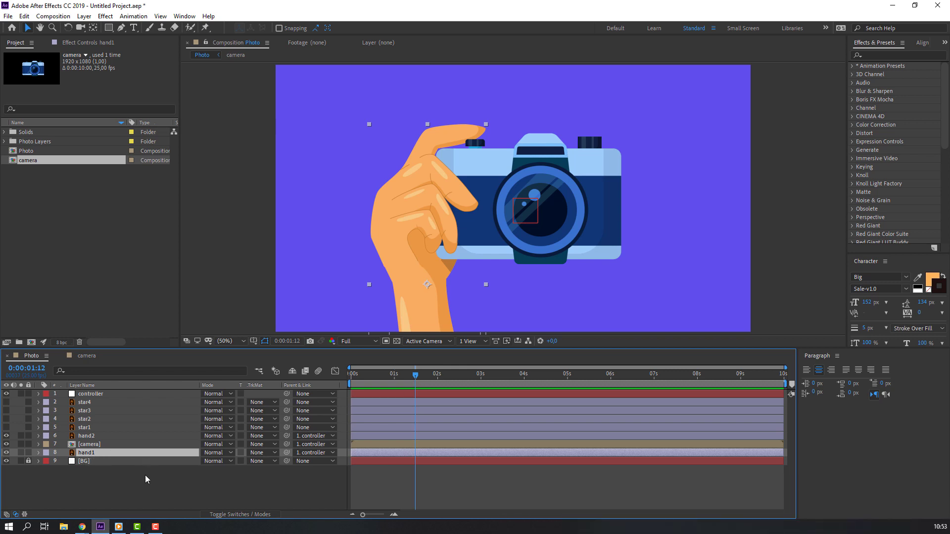
{"action": "key", "text": "u"}
{"action": "scroll", "coordinate": [140, 488], "scroll_direction": "down", "scroll_amount": 2}
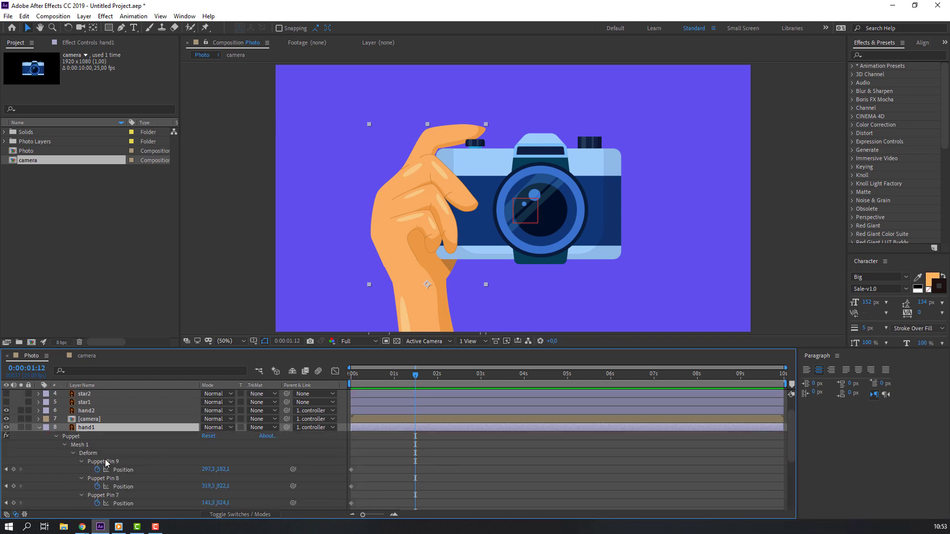
{"action": "scroll", "coordinate": [165, 450], "scroll_direction": "down", "scroll_amount": 2}
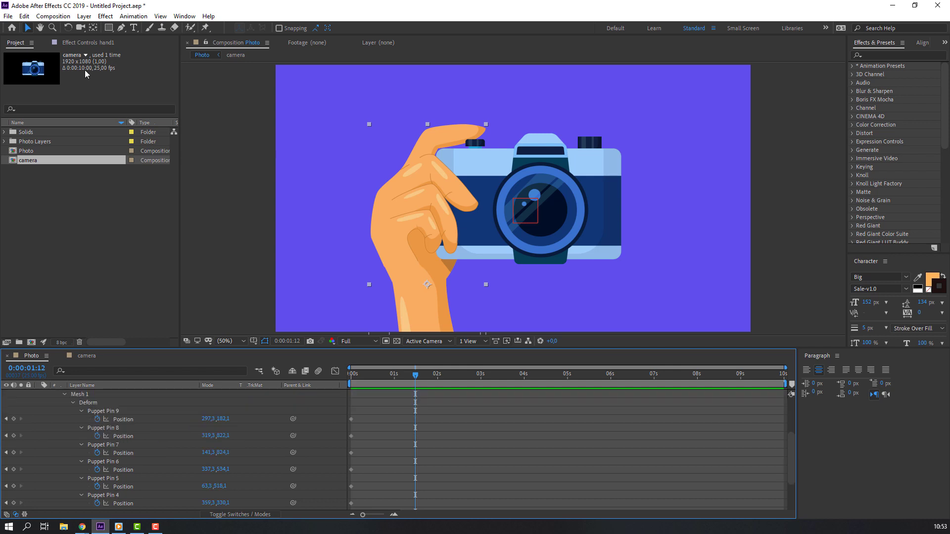
{"action": "left_click", "coordinate": [74, 44]}
{"action": "left_click", "coordinate": [30, 65]}
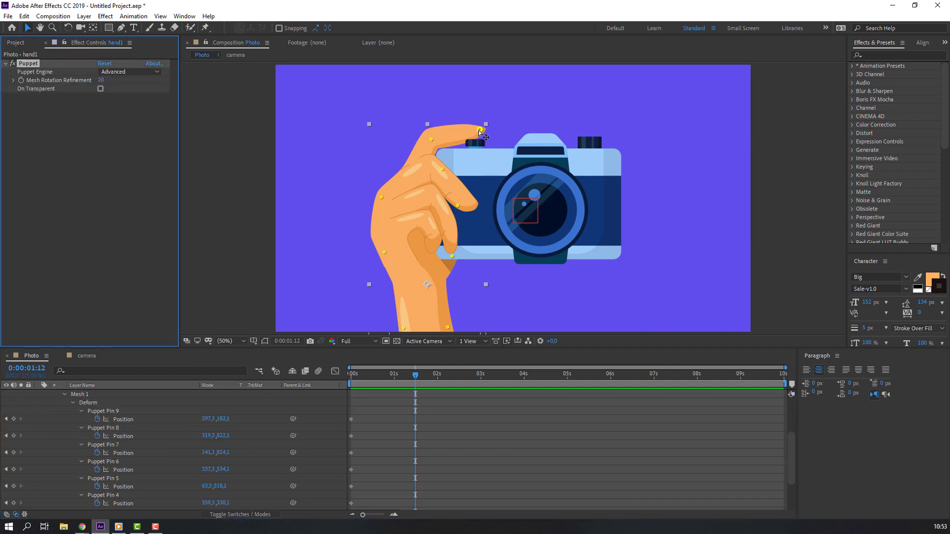
{"action": "left_click", "coordinate": [479, 131]}
{"action": "scroll", "coordinate": [216, 419], "scroll_direction": "down", "scroll_amount": 2}
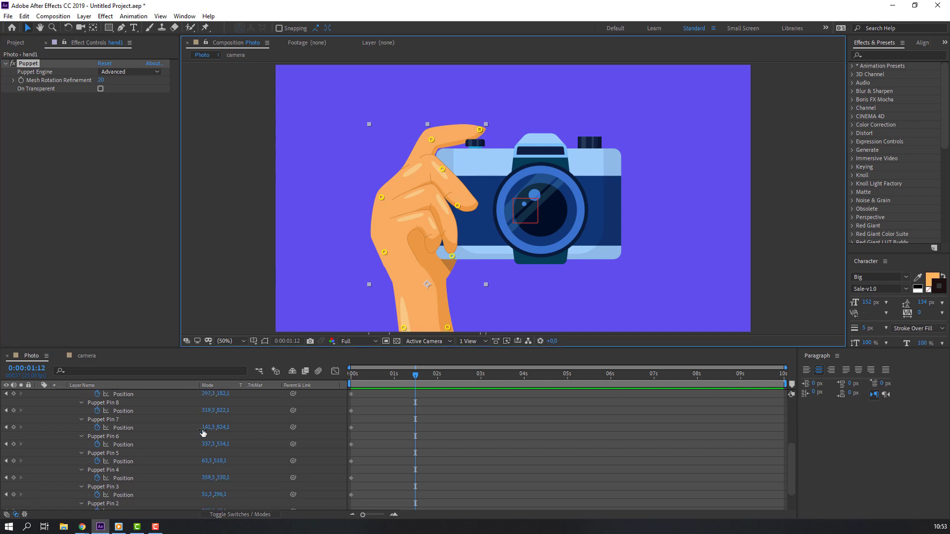
{"action": "scroll", "coordinate": [150, 455], "scroll_direction": "down", "scroll_amount": 2}
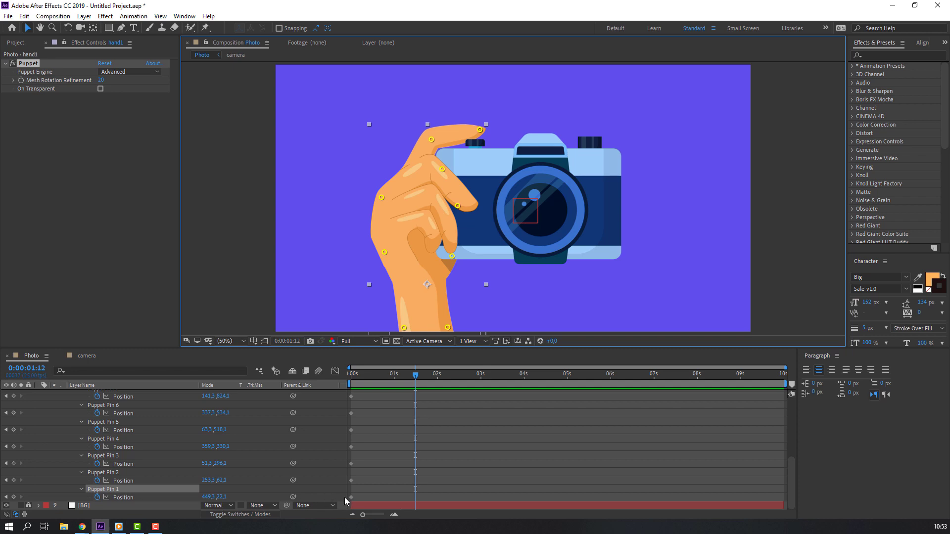
Move the fingertip pin's first Position keyframe to about 0:00:01:10, and set its Position to 449,3, 63,1 at 0:00:01:19.
{"action": "left_click_drag", "start_coordinate": [352, 498], "coordinate": [412, 505]}
{"action": "left_click_drag", "start_coordinate": [416, 379], "coordinate": [429, 380]}
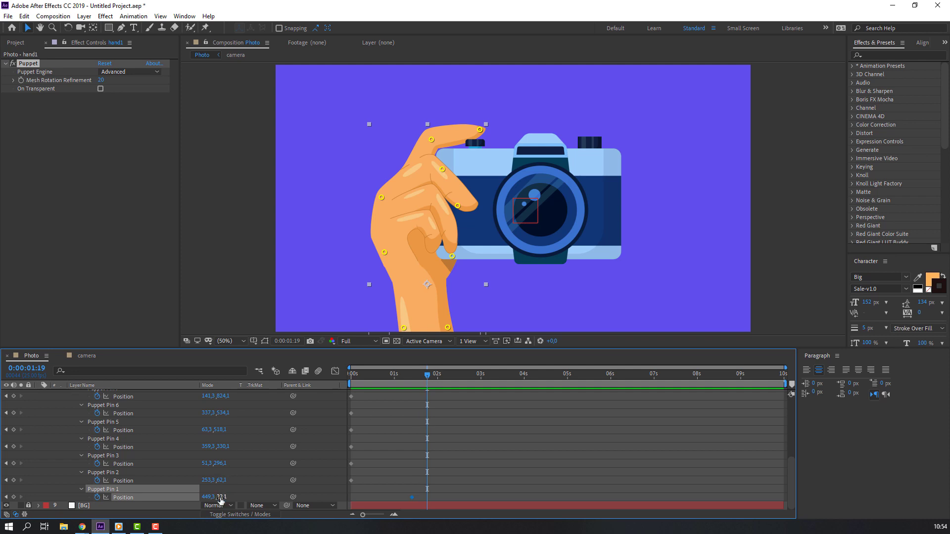
{"action": "left_click_drag", "start_coordinate": [221, 498], "coordinate": [243, 496]}
Duplicate the fingertip pin's first Position keyframe at 0:00:02:01 so the finger lifts back up.
{"action": "left_click_drag", "start_coordinate": [396, 378], "coordinate": [440, 387]}
{"action": "left_click", "coordinate": [412, 498]}
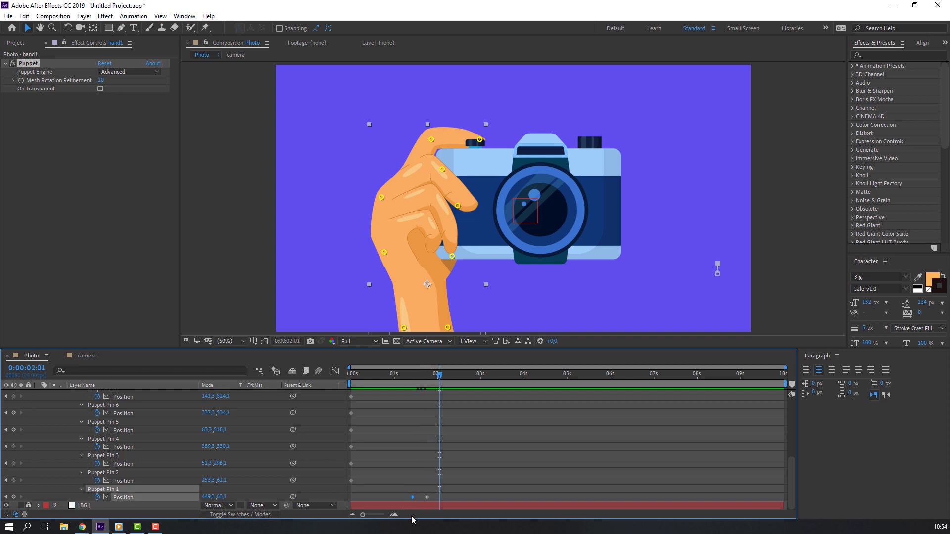
{"action": "key", "text": "ctrl+v"}
Retime the fingertip pin's three Position keyframes to 0:00:01:05, 0:00:01:14 and 0:00:01:23, previewing the finger press.
{"action": "left_click_drag", "start_coordinate": [406, 377], "coordinate": [428, 374]}
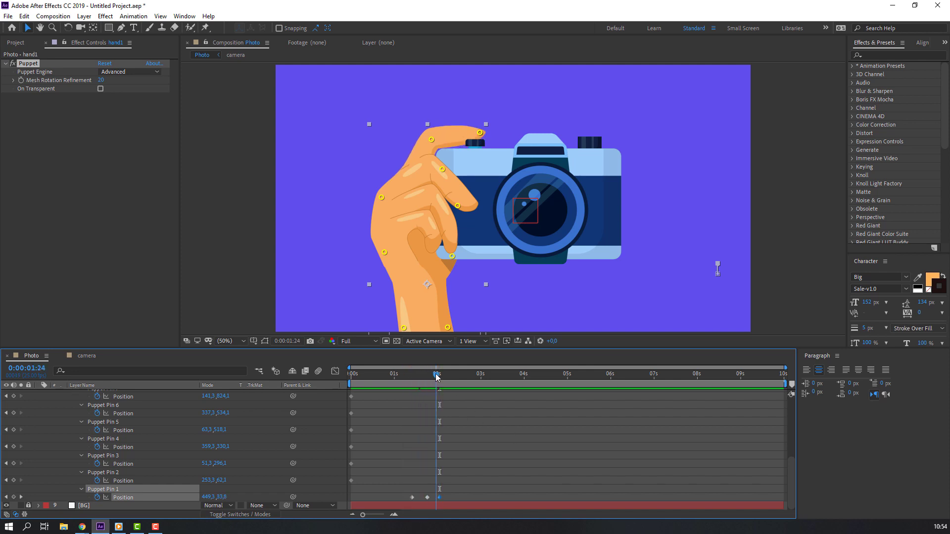
{"action": "left_click", "coordinate": [464, 479]}
{"action": "left_click_drag", "start_coordinate": [440, 497], "coordinate": [443, 497]}
{"action": "key", "text": "space"}
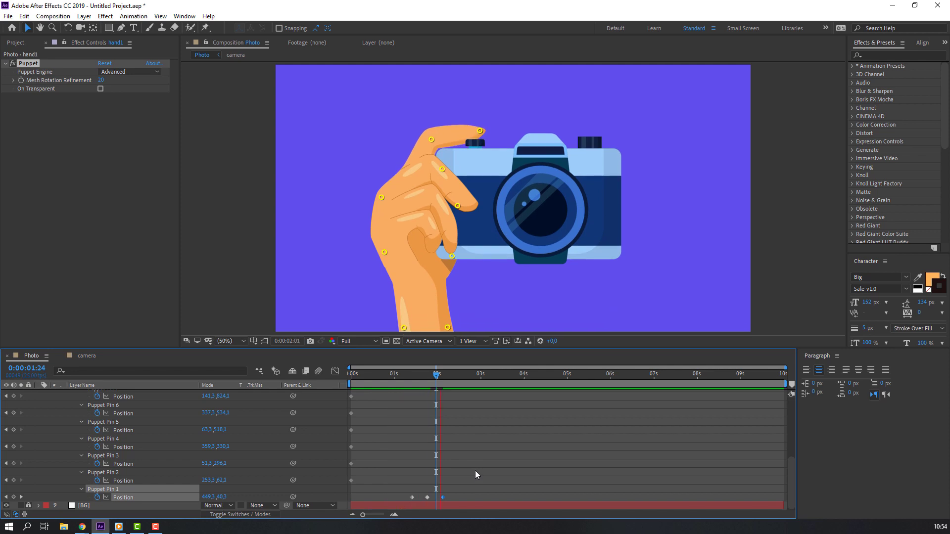
{"action": "left_click_drag", "start_coordinate": [475, 470], "coordinate": [401, 497]}
{"action": "key", "text": "space"}
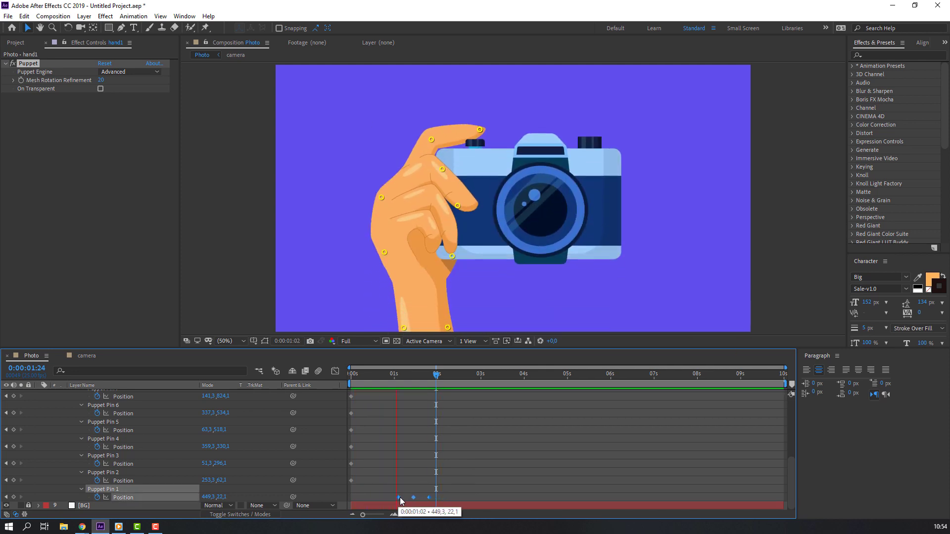
{"action": "key", "text": "space"}
{"action": "left_click", "coordinate": [400, 380]}
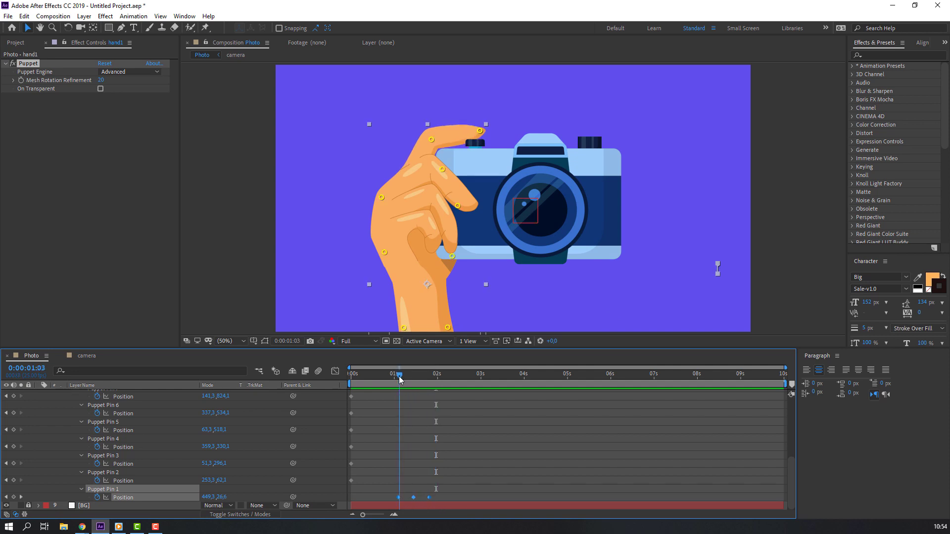
Apply Easy Ease to the fingertip pin's three Position keyframes and preview the press.
{"action": "right_click", "coordinate": [416, 498]}
{"action": "mouse_move", "coordinate": [512, 491]}
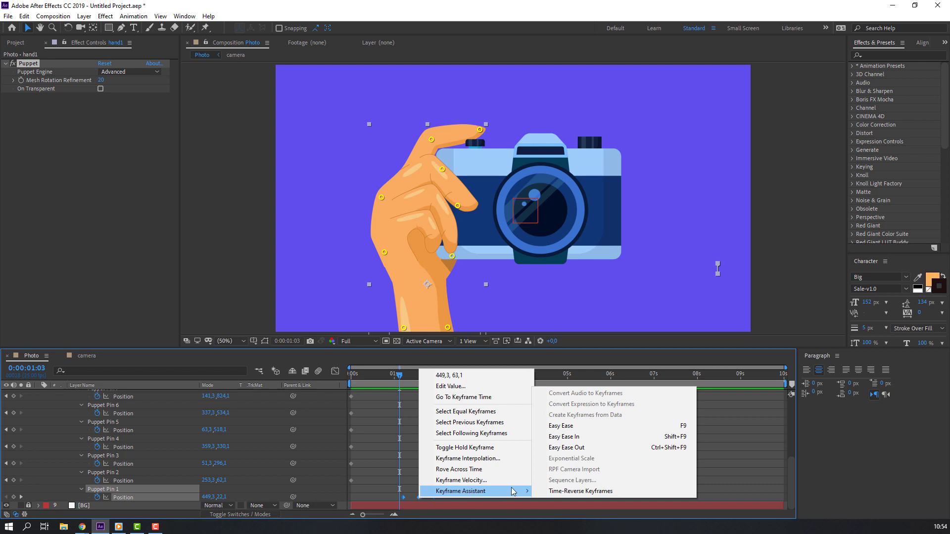
{"action": "left_click", "coordinate": [562, 426]}
{"action": "key", "text": "space"}
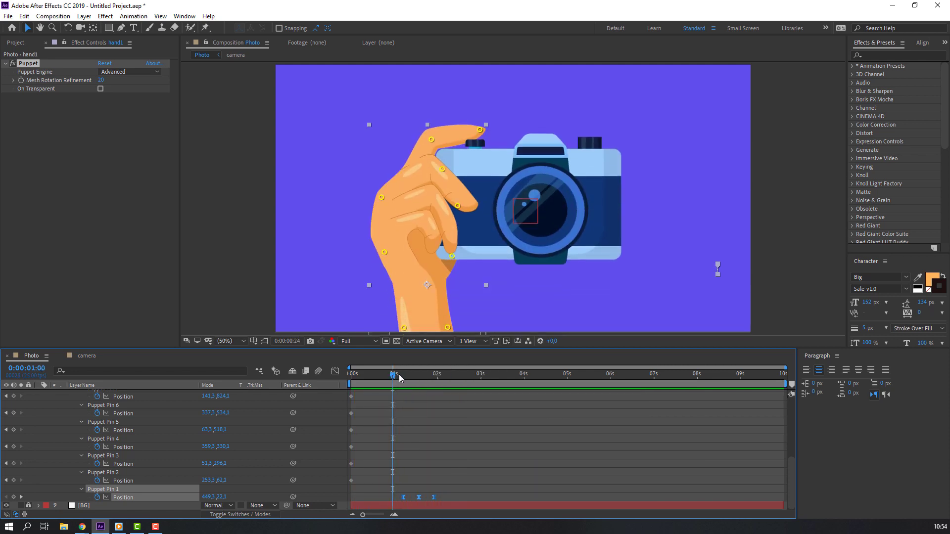
In the camera composition, add a Position keyframe to the button layer at 0:00:01:05.
{"action": "left_click", "coordinate": [404, 375]}
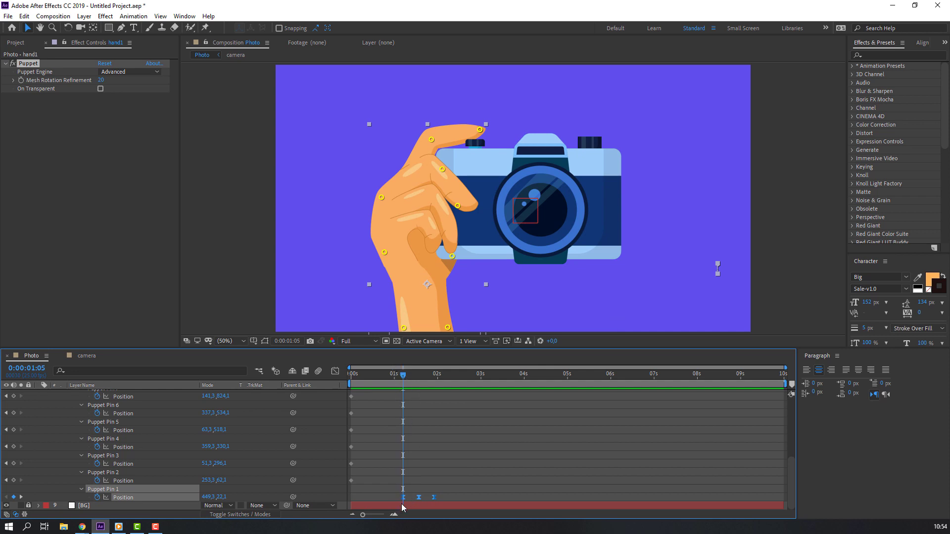
{"action": "left_click", "coordinate": [83, 355]}
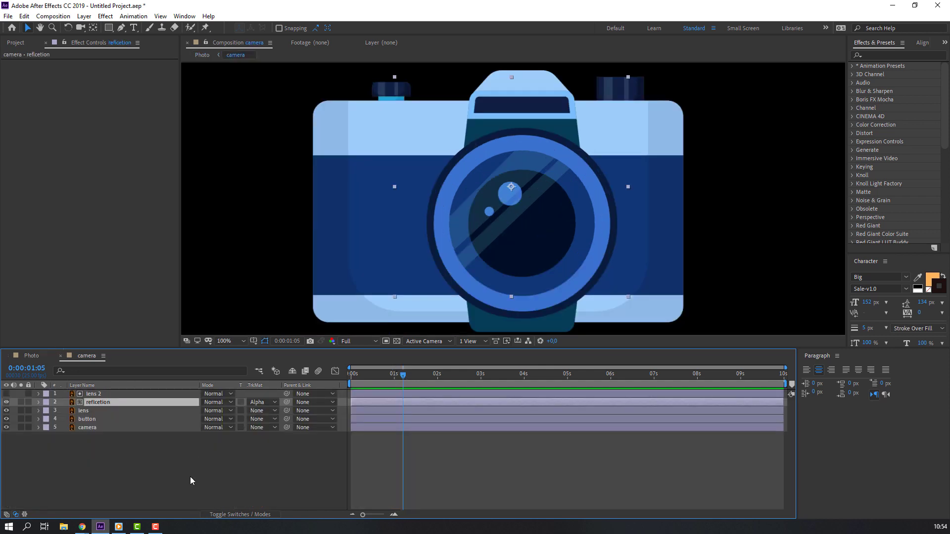
{"action": "left_click", "coordinate": [91, 421]}
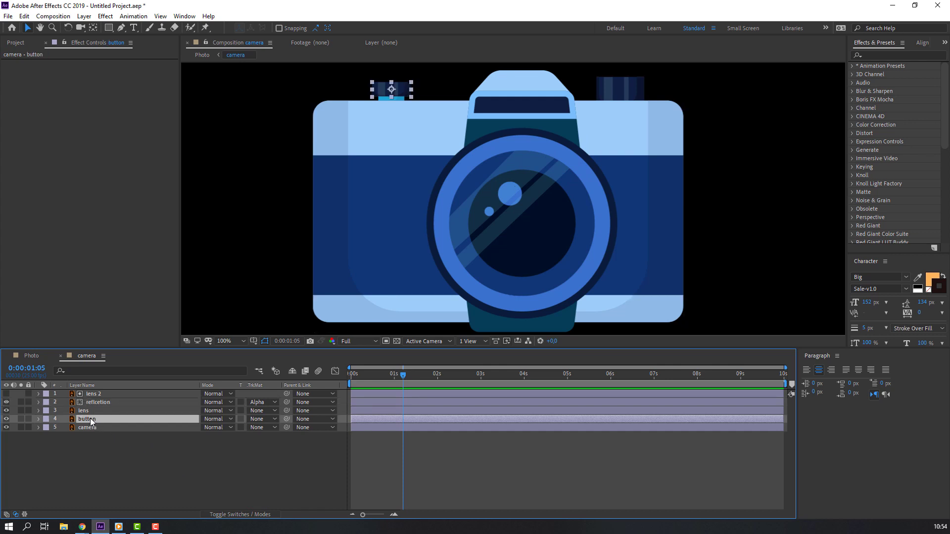
{"action": "key", "text": "p"}
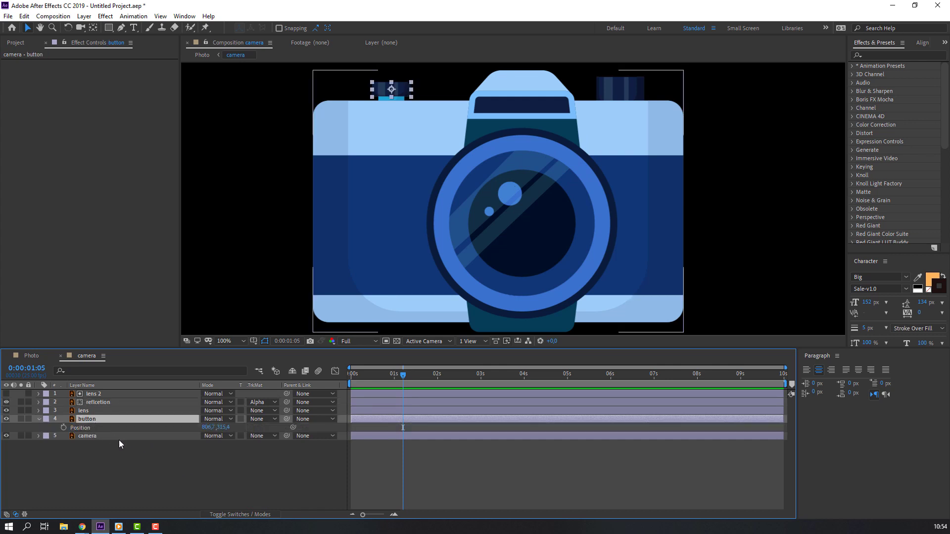
{"action": "left_click", "coordinate": [64, 428]}
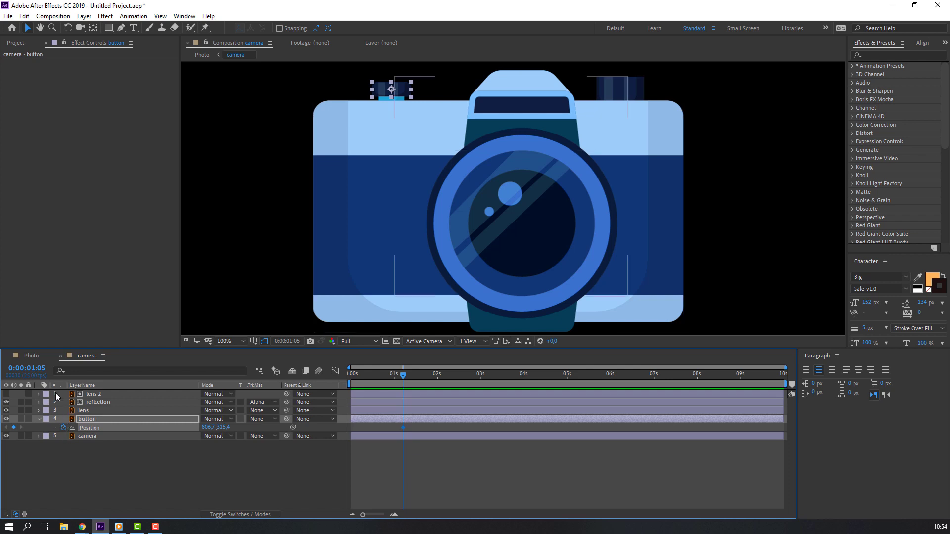
Match the fingertip's lowest point at 0:00:01:14 and set the button layer's Position there to 806,7, 324,4.
{"action": "left_click", "coordinate": [31, 356]}
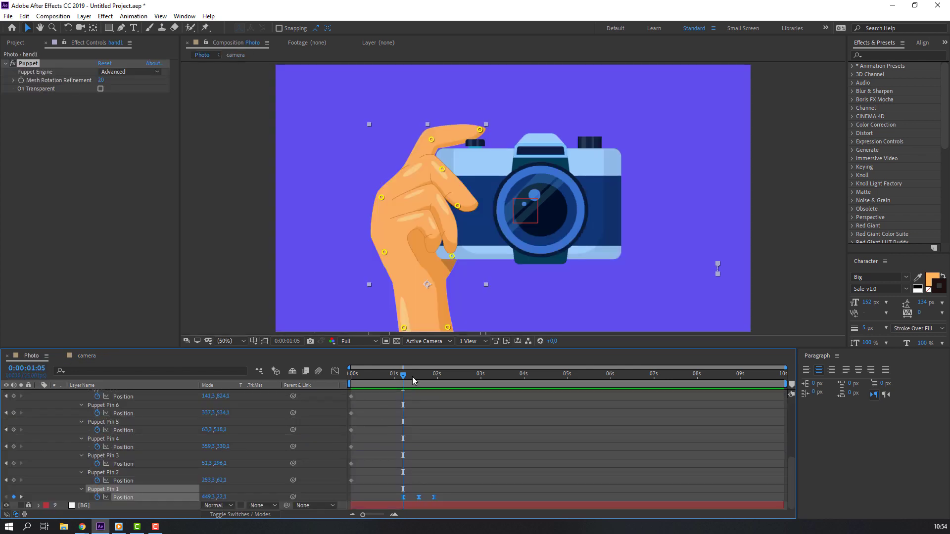
{"action": "left_click_drag", "start_coordinate": [405, 376], "coordinate": [419, 384]}
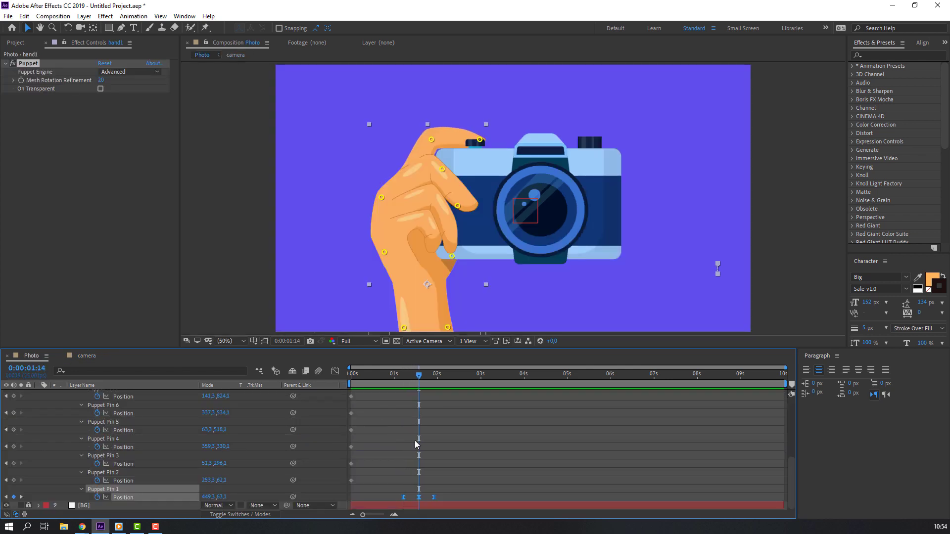
{"action": "left_click", "coordinate": [85, 355]}
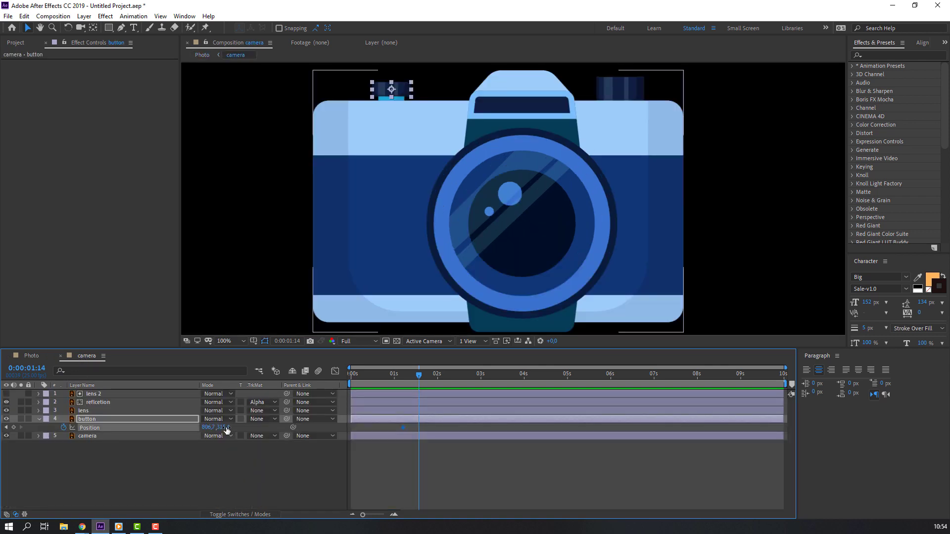
{"action": "scroll", "coordinate": [378, 272], "scroll_direction": "up", "scroll_amount": 4}
{"action": "left_click_drag", "start_coordinate": [218, 428], "coordinate": [224, 427]}
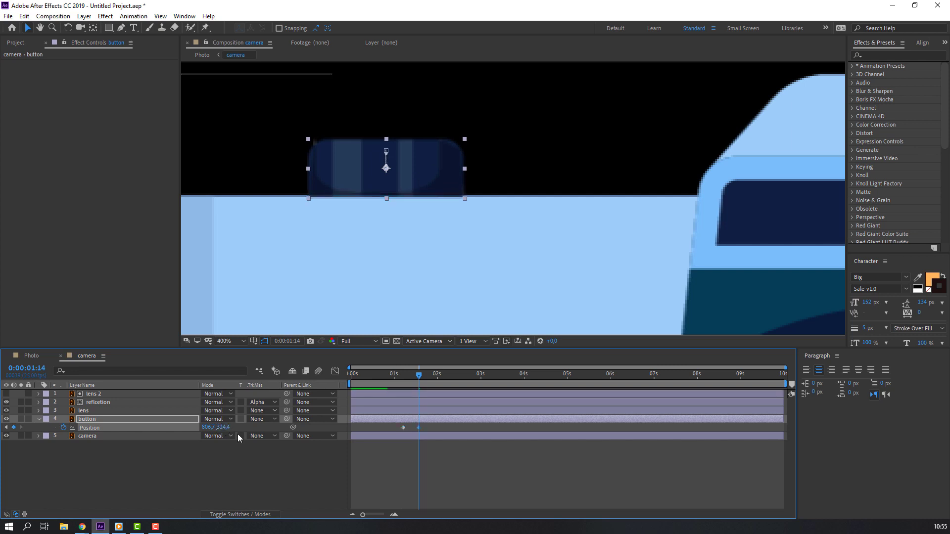
Match the fingertip's last keyframe at 0:00:01:23 and duplicate the button's first Position keyframe there.
{"action": "left_click", "coordinate": [43, 357]}
{"action": "left_click_drag", "start_coordinate": [399, 375], "coordinate": [435, 389]}
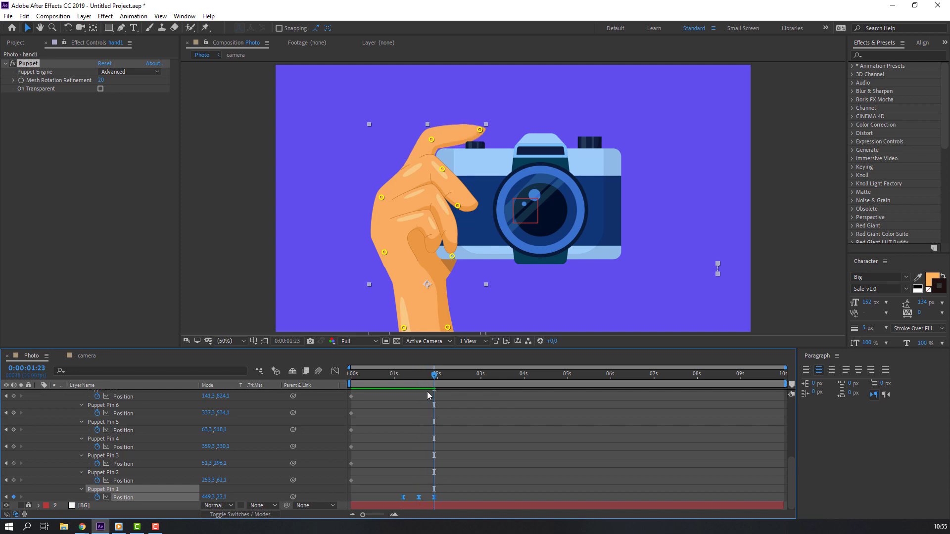
{"action": "left_click", "coordinate": [80, 358]}
{"action": "key", "text": "u"}
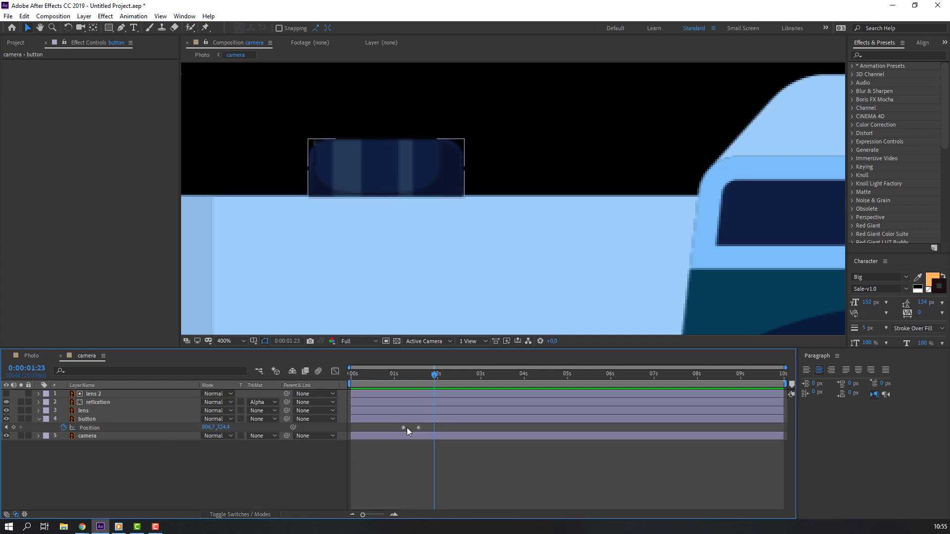
{"action": "left_click", "coordinate": [404, 427]}
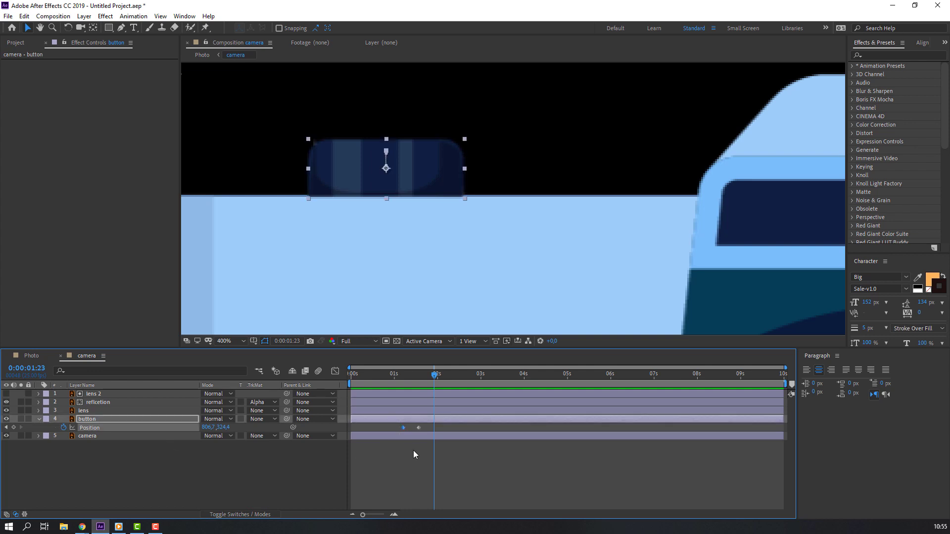
{"action": "key", "text": "ctrl+v"}
Apply Easy Ease to all three of the button layer's Position keyframes.
{"action": "left_click_drag", "start_coordinate": [453, 426], "coordinate": [385, 431]}
{"action": "right_click", "coordinate": [403, 427]}
{"action": "mouse_move", "coordinate": [470, 420]}
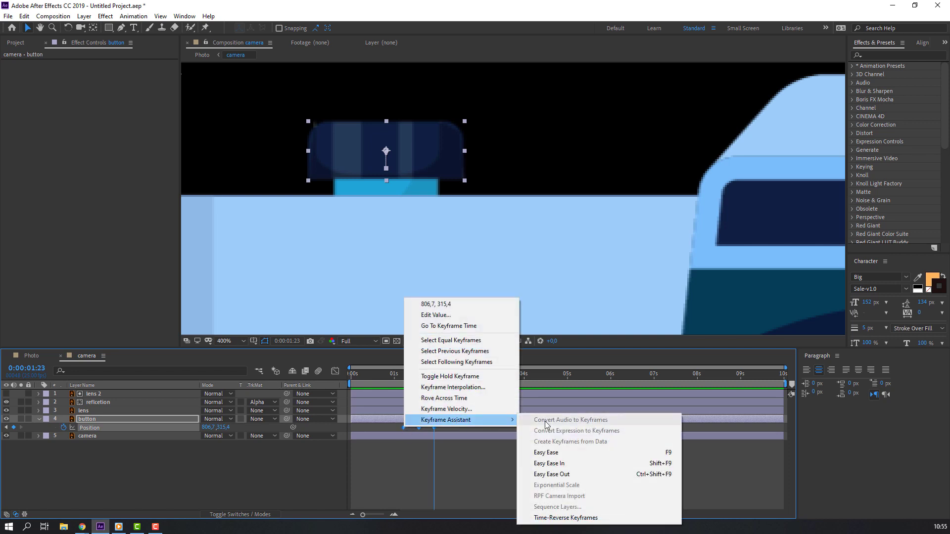
{"action": "left_click", "coordinate": [546, 452]}
Preview the combined finger and button press in the Photo composition, and collapse the hand1 layer at 0:00:01:14.
{"action": "left_click", "coordinate": [46, 360]}
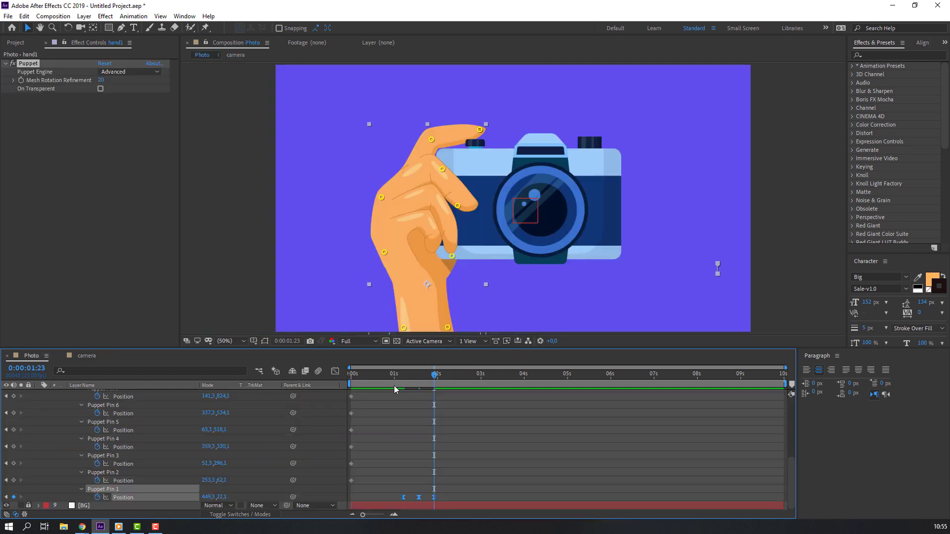
{"action": "left_click_drag", "start_coordinate": [394, 376], "coordinate": [306, 411]}
{"action": "key", "text": "space"}
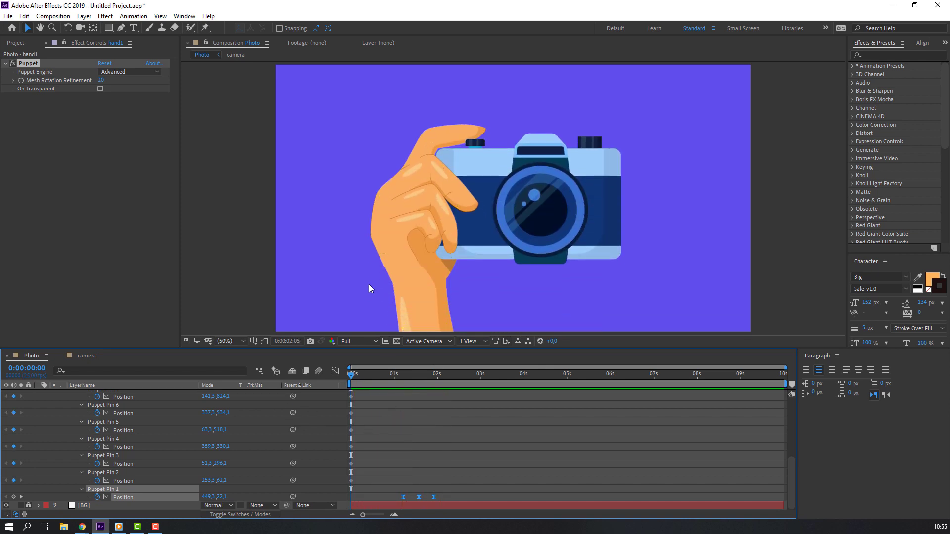
{"action": "scroll", "coordinate": [373, 263], "scroll_direction": "down", "scroll_amount": 2}
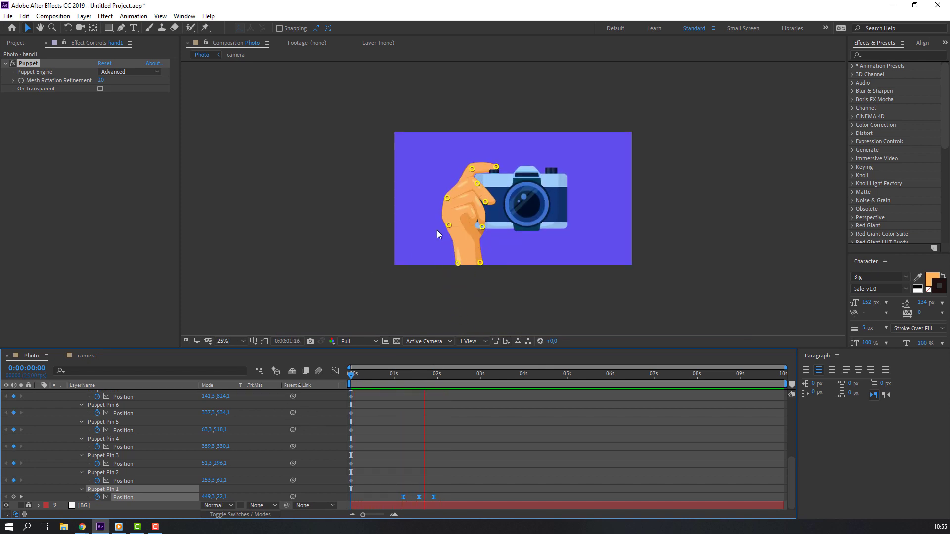
{"action": "scroll", "coordinate": [438, 229], "scroll_direction": "up", "scroll_amount": 2}
{"action": "left_click_drag", "start_coordinate": [389, 376], "coordinate": [418, 380]}
{"action": "scroll", "coordinate": [328, 455], "scroll_direction": "up", "scroll_amount": 4}
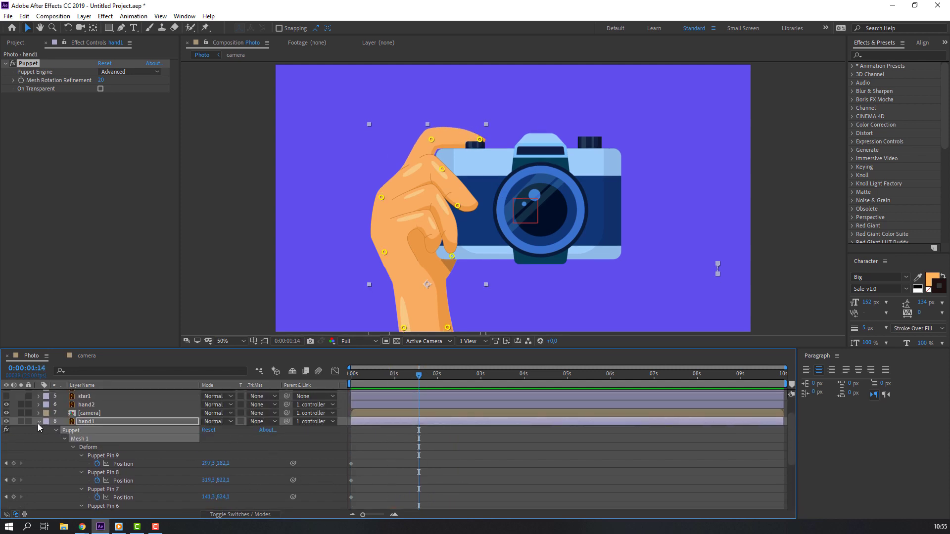
{"action": "left_click", "coordinate": [38, 422]}
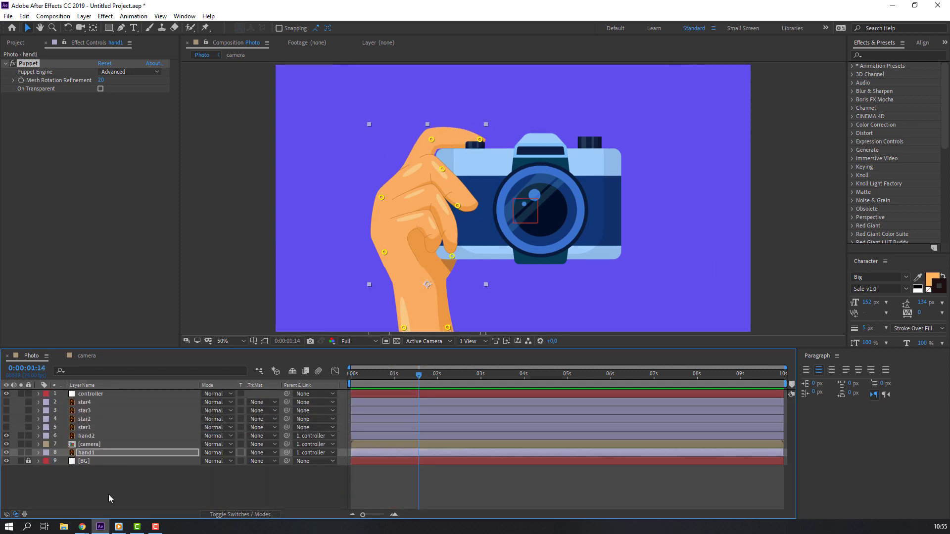
Show the star1 to star4 layers and pre-compose them together as stars.
{"action": "left_click", "coordinate": [85, 427]}
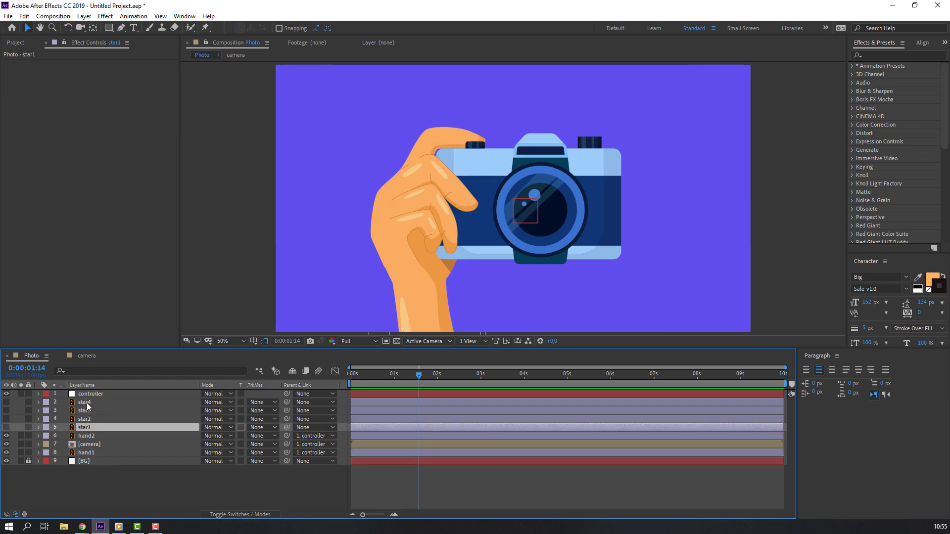
{"action": "left_click", "coordinate": [87, 403], "text": "shift"}
{"action": "left_click_drag", "start_coordinate": [8, 406], "coordinate": [6, 428]}
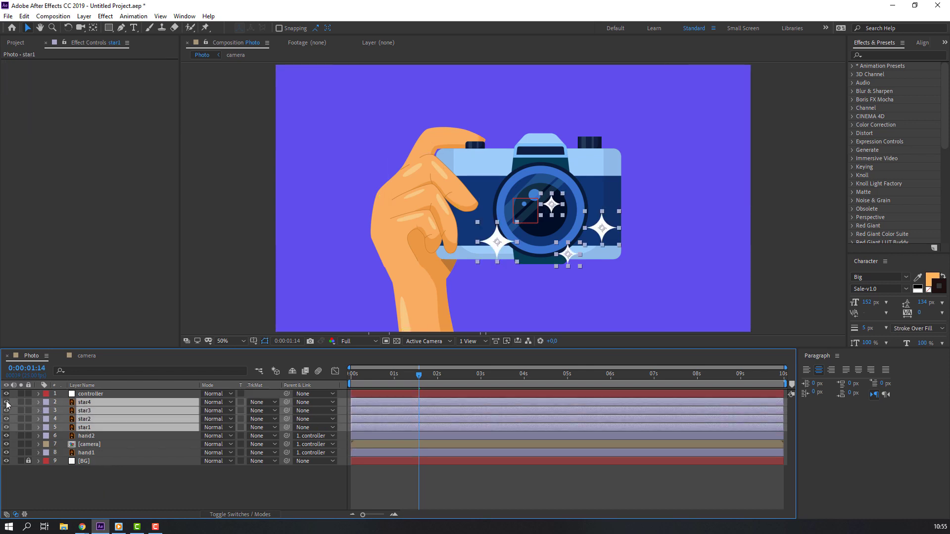
{"action": "right_click", "coordinate": [92, 413]}
{"action": "left_click", "coordinate": [141, 371]}
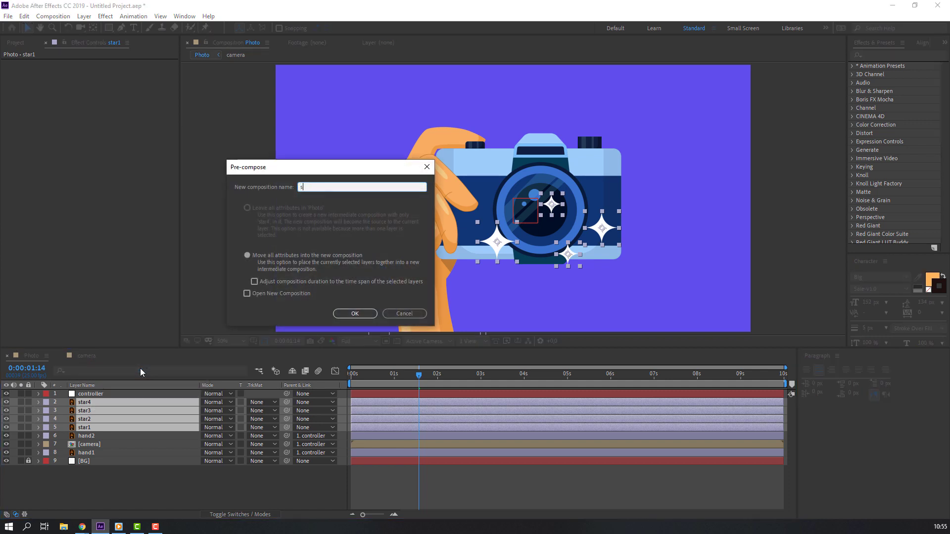
{"action": "left_click", "coordinate": [353, 313]}
In the stars composition, stagger the layers so star2, star3 and star4 start at frames 2, 4 and 6.
{"action": "double_click", "coordinate": [86, 403]}
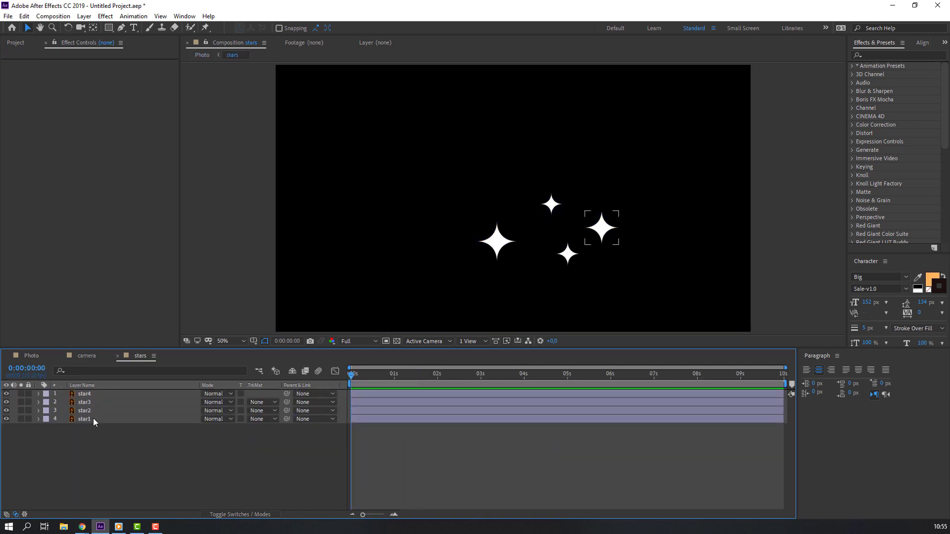
{"action": "left_click", "coordinate": [93, 419]}
{"action": "key", "text": "equal"}
{"action": "key", "text": "equal"}
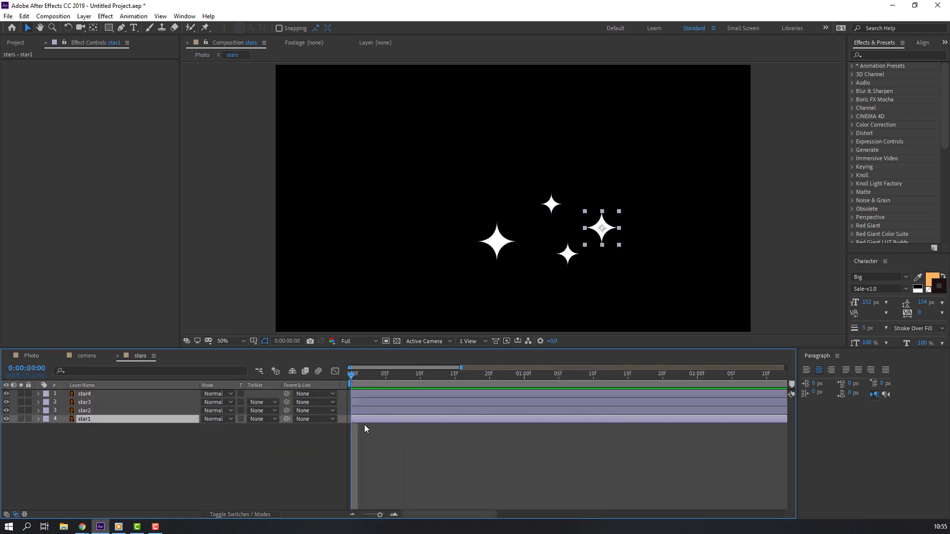
{"action": "left_click_drag", "start_coordinate": [364, 412], "coordinate": [365, 382]}
Split star1 at 0:00:00:02, delete the part after the split, and preview from the composition's start.
{"action": "left_click", "coordinate": [379, 421]}
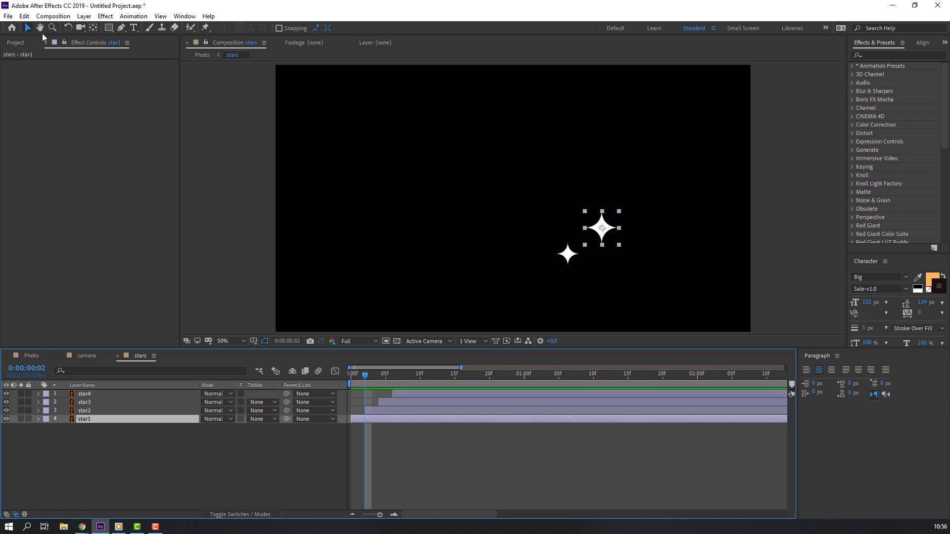
{"action": "left_click", "coordinate": [25, 16]}
{"action": "left_click", "coordinate": [66, 153]}
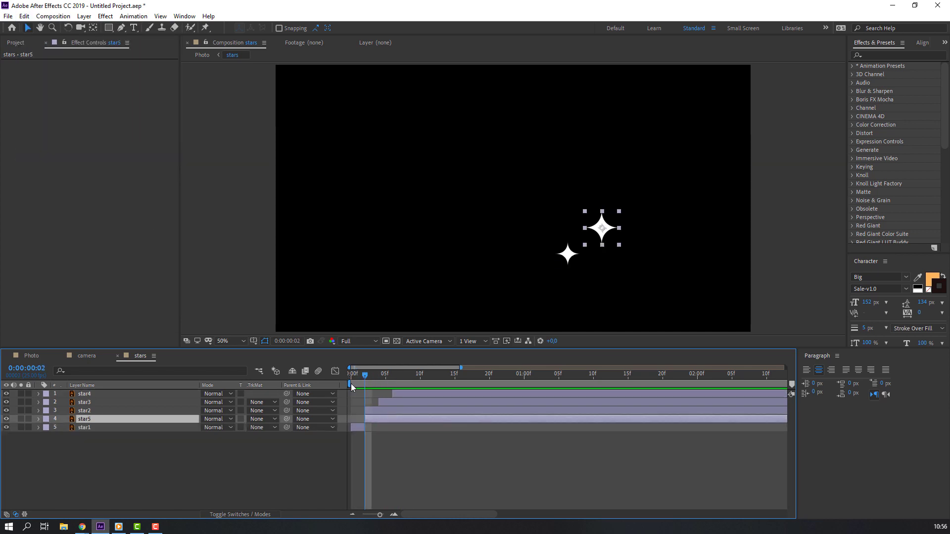
{"action": "key", "text": "Delete"}
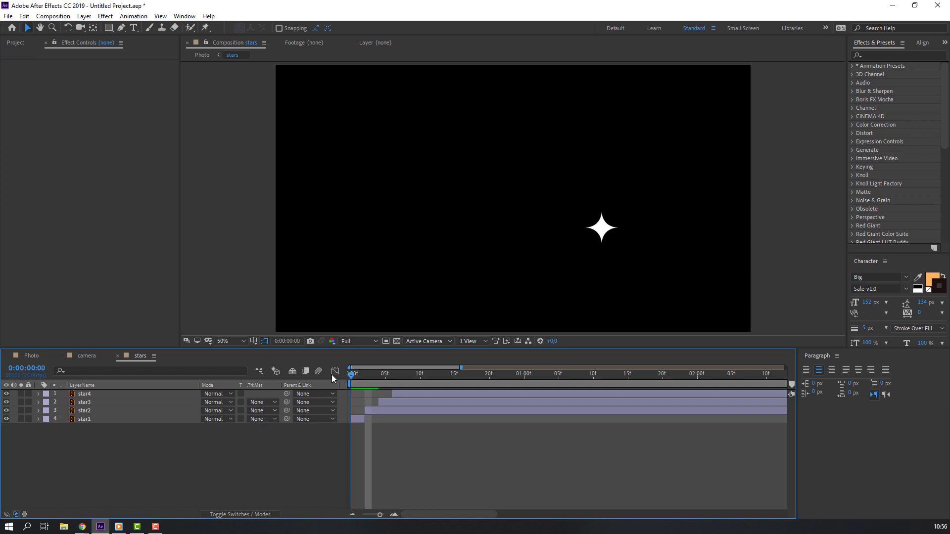
{"action": "key", "text": "Home"}
{"action": "key", "text": "space"}
Split star2 at 0:00:00:04 and delete the part after the split.
{"action": "left_click_drag", "start_coordinate": [353, 381], "coordinate": [380, 382]}
{"action": "left_click", "coordinate": [391, 412]}
{"action": "left_click", "coordinate": [24, 17]}
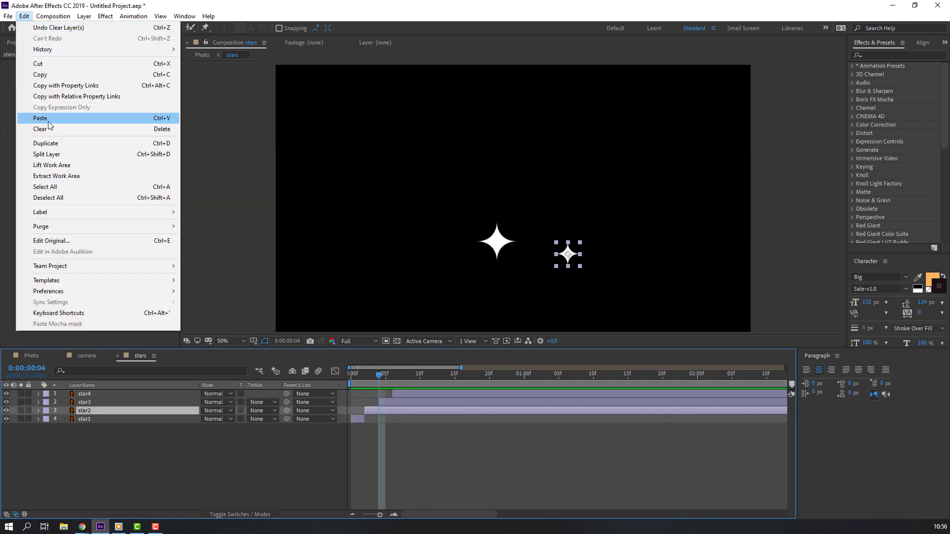
{"action": "left_click", "coordinate": [66, 153]}
{"action": "key", "text": "Delete"}
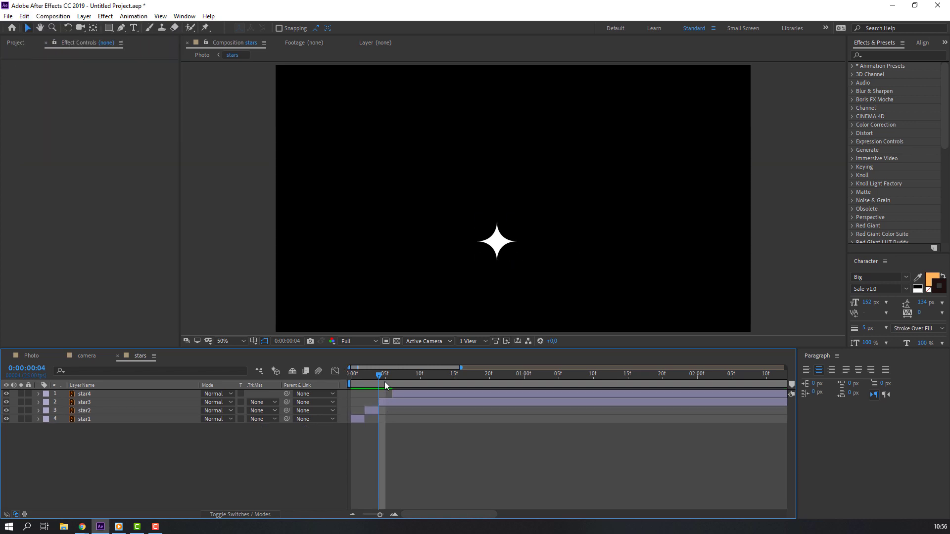
Split star3 at 0:00:00:06 and delete the part after the split.
{"action": "left_click_drag", "start_coordinate": [381, 377], "coordinate": [392, 377]}
{"action": "left_click", "coordinate": [393, 404]}
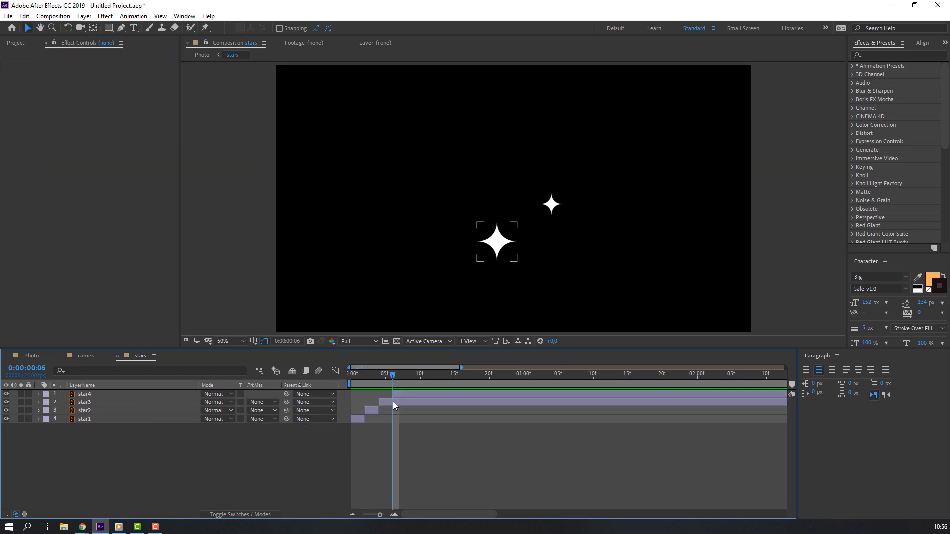
{"action": "left_click", "coordinate": [24, 16]}
{"action": "left_click", "coordinate": [66, 153]}
{"action": "key", "text": "Delete"}
Split star4 at 0:00:00:08 and delete the part after the split.
{"action": "key", "text": "Page_Down"}
{"action": "left_click", "coordinate": [407, 377]}
{"action": "left_click", "coordinate": [423, 392]}
{"action": "left_click", "coordinate": [25, 16]}
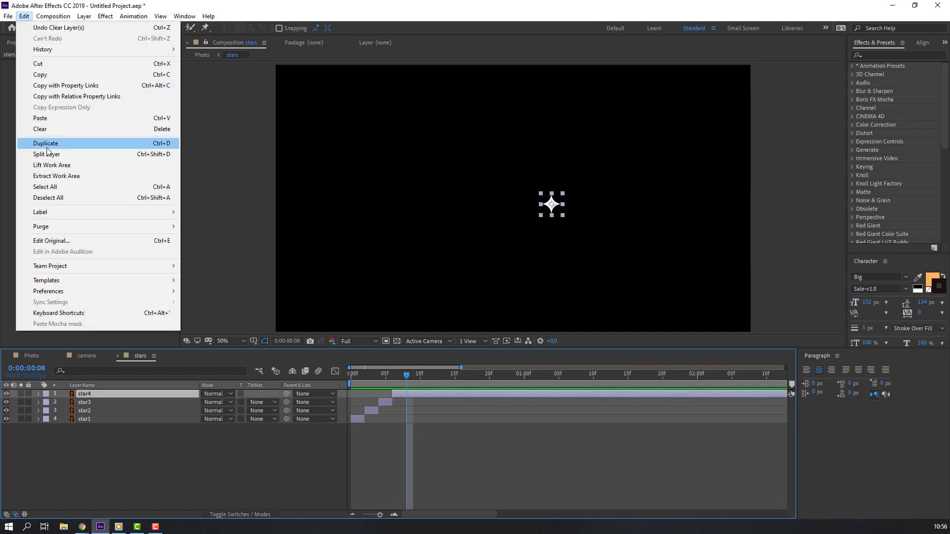
{"action": "left_click", "coordinate": [47, 154]}
{"action": "key", "text": "Delete"}
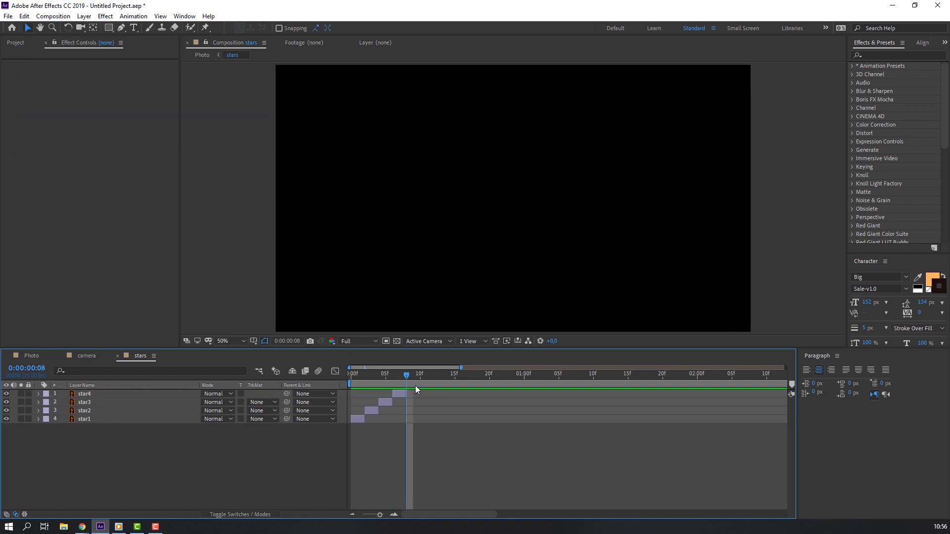
Preview the star sequence, end the work area at 0:00:00:08, and trim the stars composition to that work area.
{"action": "key", "text": "space"}
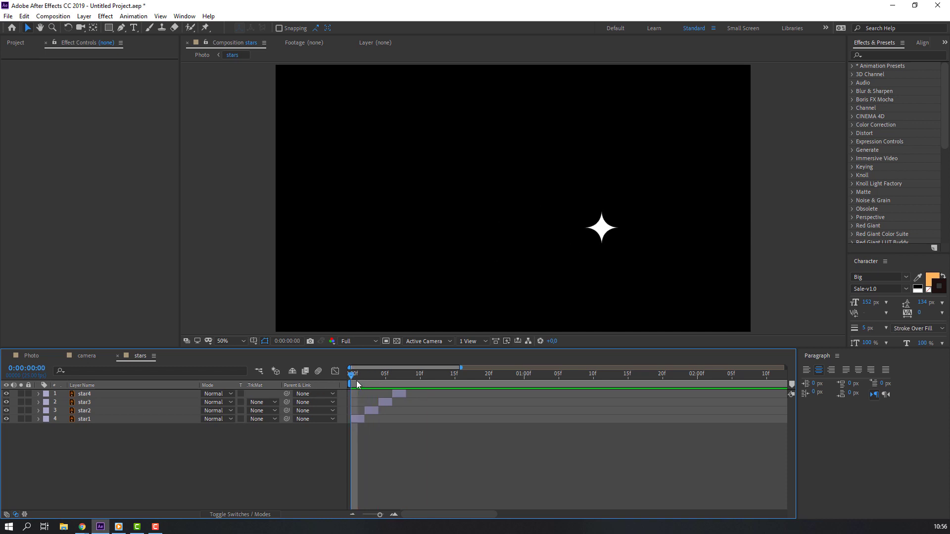
{"action": "left_click", "coordinate": [401, 379]}
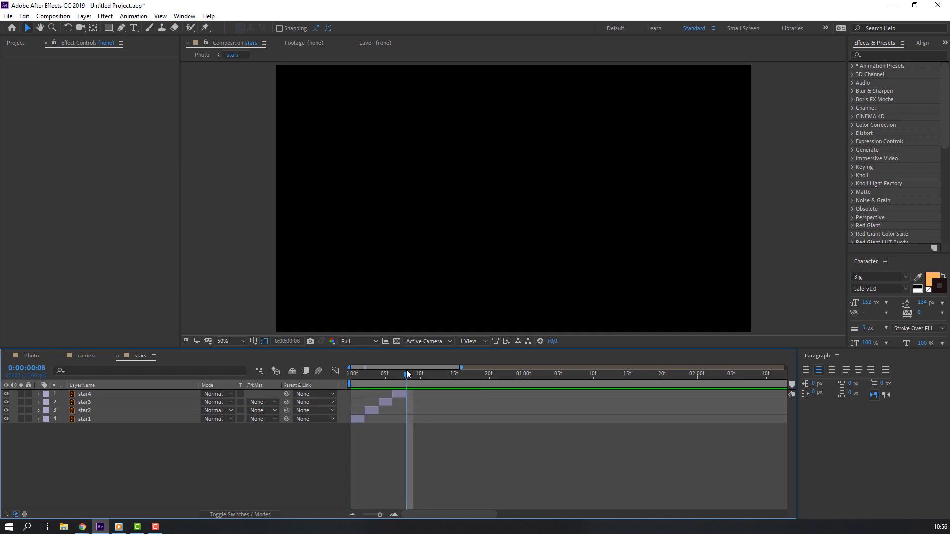
{"action": "scroll", "coordinate": [411, 388], "scroll_direction": "down", "scroll_amount": 3}
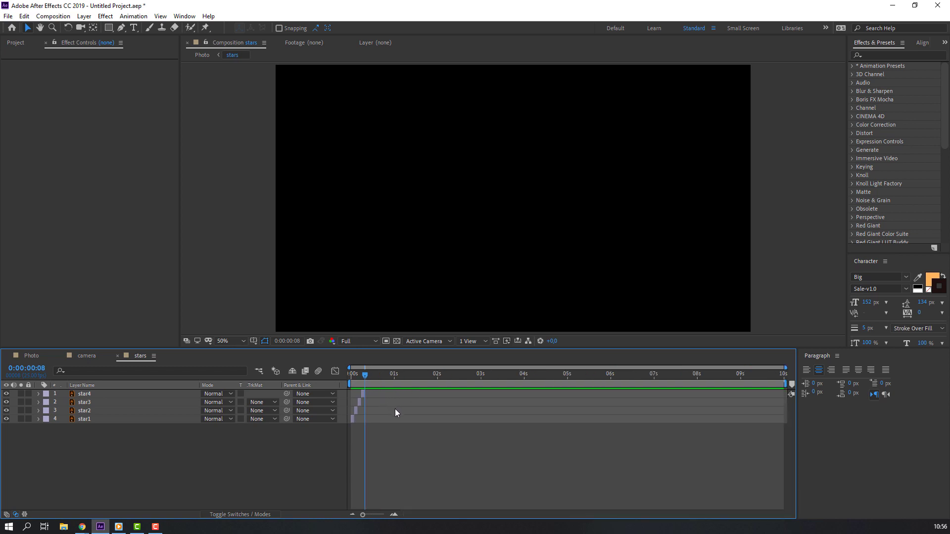
{"action": "key", "text": "n"}
{"action": "right_click", "coordinate": [359, 385]}
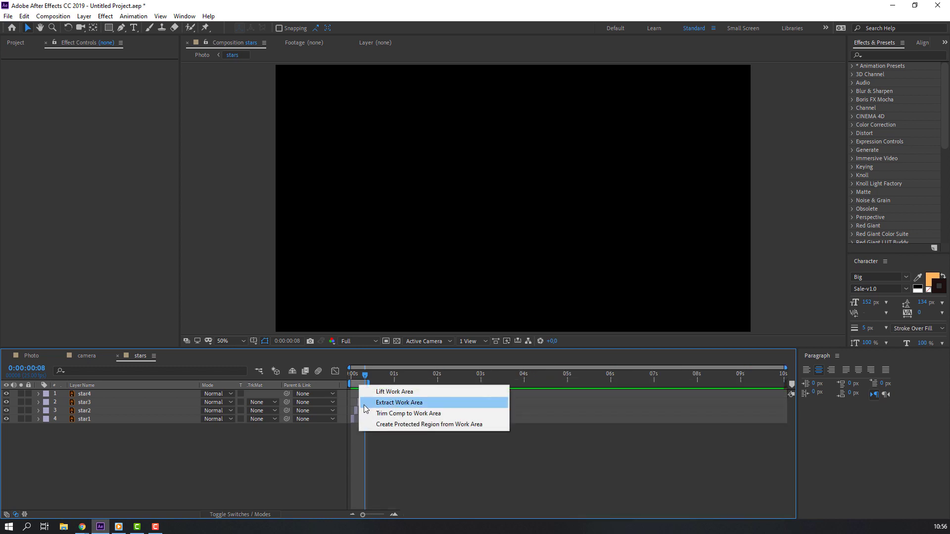
{"action": "left_click", "coordinate": [419, 417]}
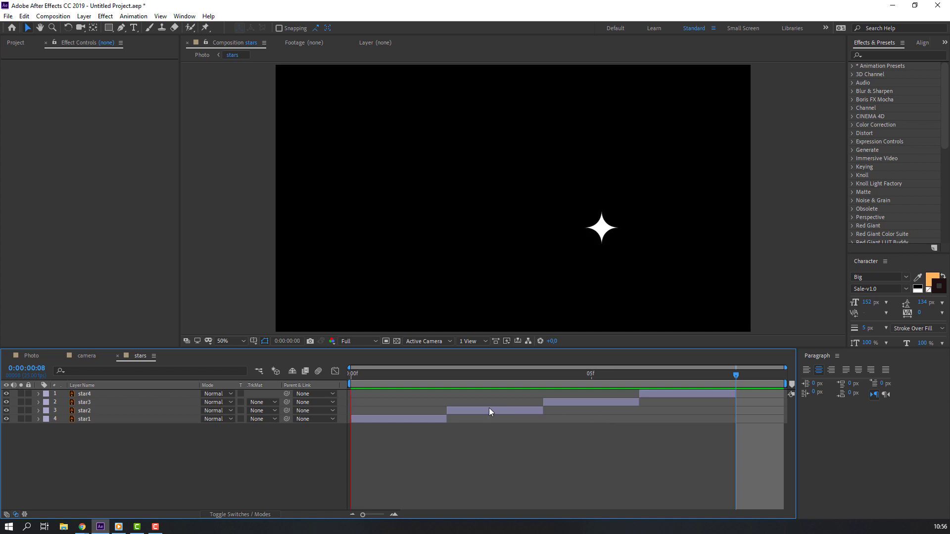
In the Photo composition, move the stars layer along the timeline to start near 0:00:01:10.
{"action": "left_click", "coordinate": [31, 356]}
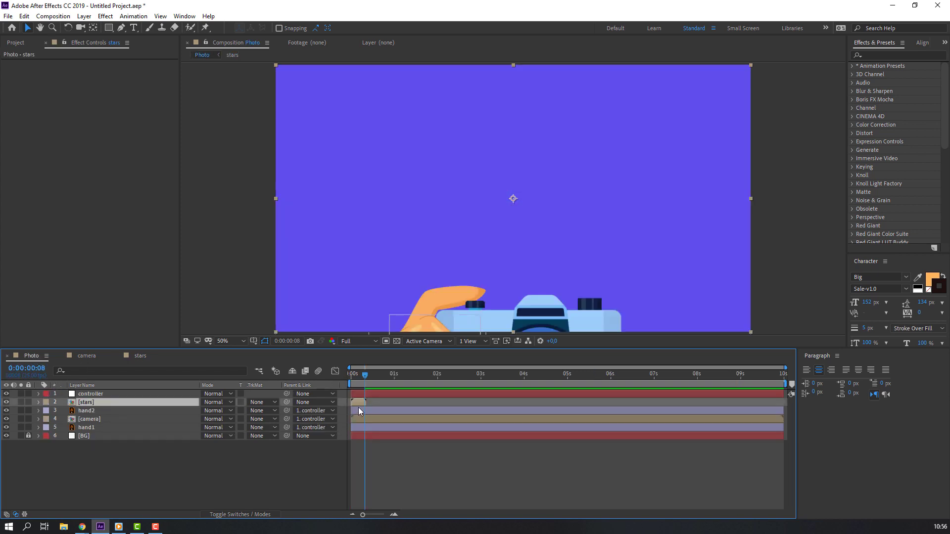
{"action": "left_click_drag", "start_coordinate": [359, 405], "coordinate": [475, 401]}
{"action": "left_click_drag", "start_coordinate": [379, 375], "coordinate": [412, 378]}
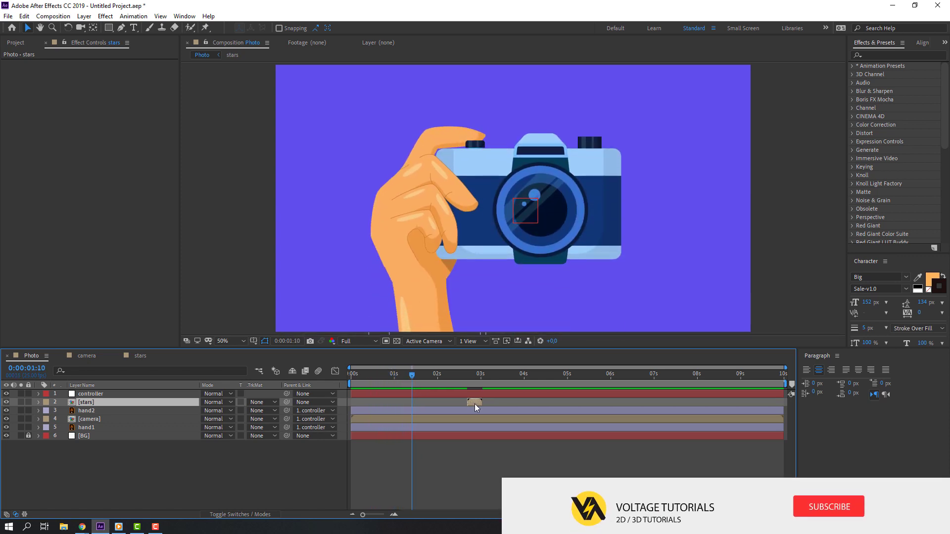
{"action": "left_click_drag", "start_coordinate": [474, 403], "coordinate": [428, 385]}
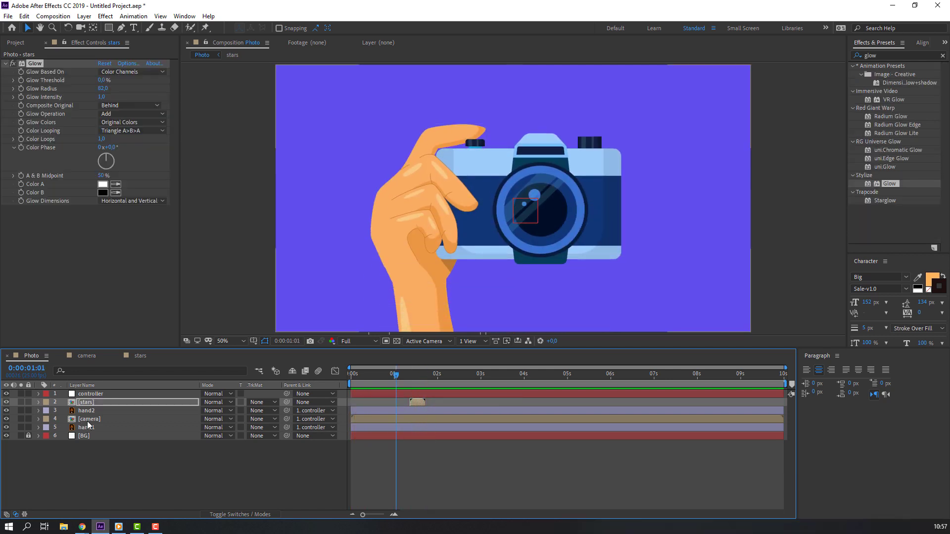
In the camera composition, keyframe the reflection layer's Position at 0:00:01:01, move it to about 1120, 581 at 0:00:01:14, and preview.
{"action": "double_click", "coordinate": [87, 419]}
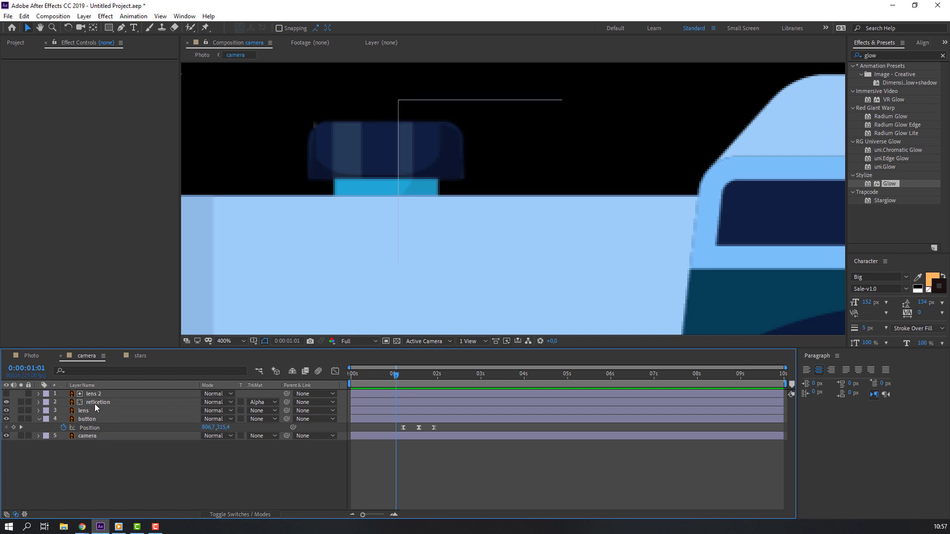
{"action": "left_click", "coordinate": [94, 403]}
{"action": "key", "text": "p"}
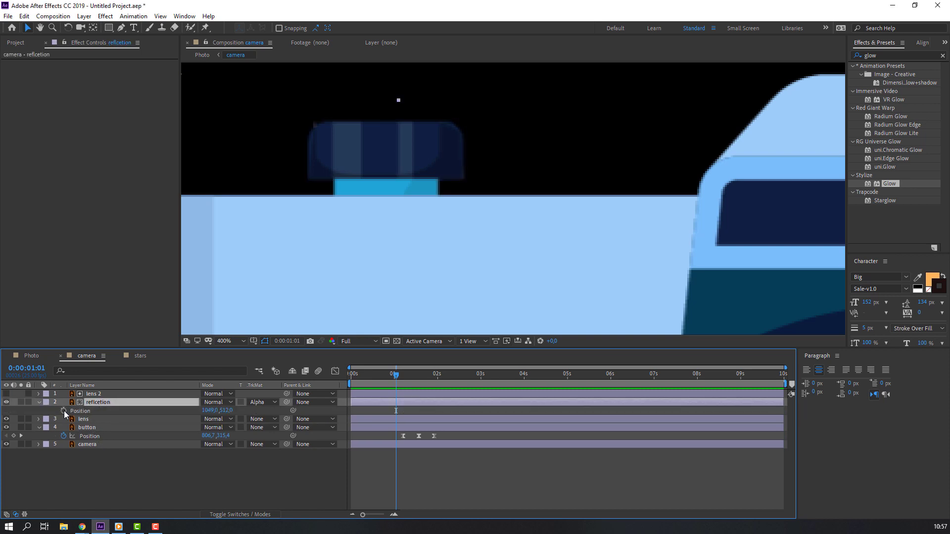
{"action": "left_click", "coordinate": [64, 410]}
{"action": "left_click_drag", "start_coordinate": [414, 375], "coordinate": [418, 377]}
{"action": "scroll", "coordinate": [559, 270], "scroll_direction": "down", "scroll_amount": 4}
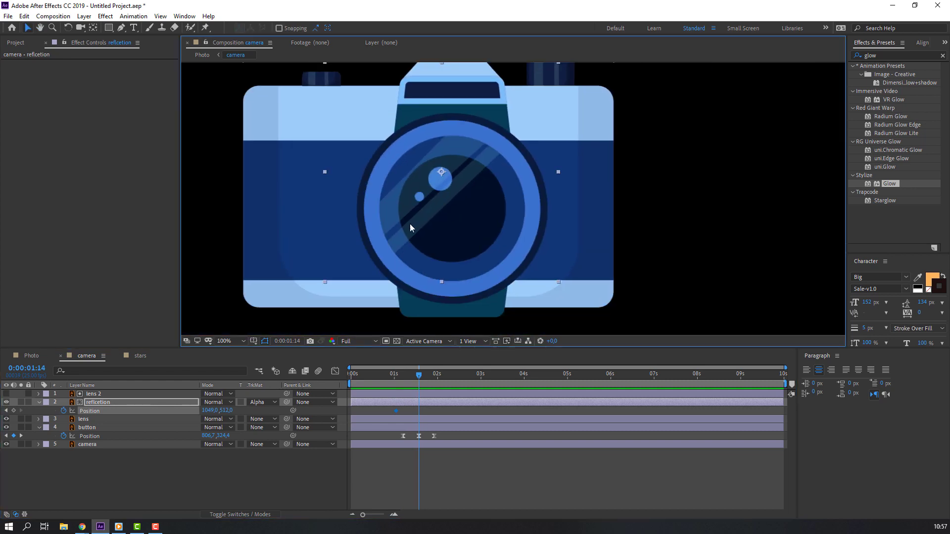
{"action": "left_click_drag", "start_coordinate": [399, 205], "coordinate": [431, 236]}
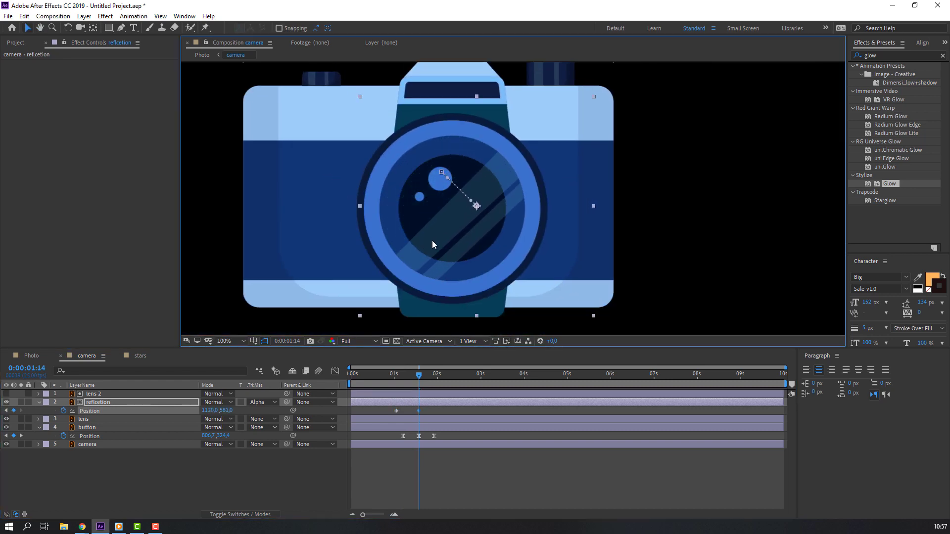
{"action": "key", "text": "space"}
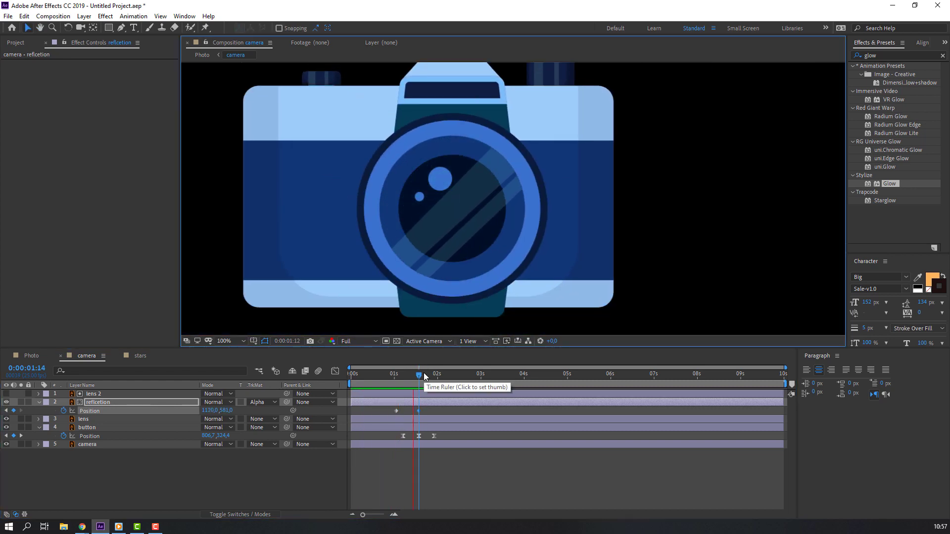
Apply Easy Ease to both reflection Position keyframes and preview the result in the Photo composition.
{"action": "left_click_drag", "start_coordinate": [436, 411], "coordinate": [376, 423]}
{"action": "right_click", "coordinate": [396, 411]}
{"action": "mouse_move", "coordinate": [467, 403]}
{"action": "left_click", "coordinate": [554, 436]}
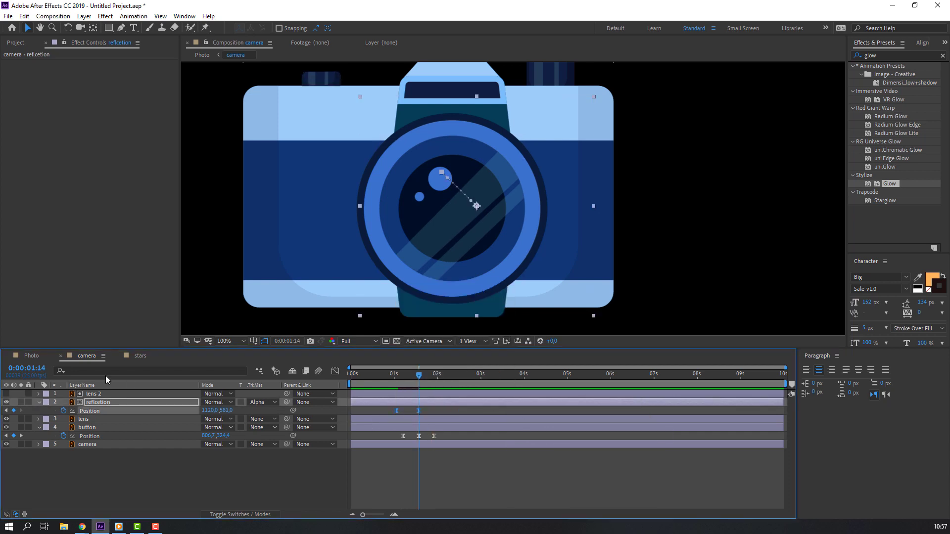
{"action": "left_click", "coordinate": [31, 356]}
{"action": "key", "text": "space"}
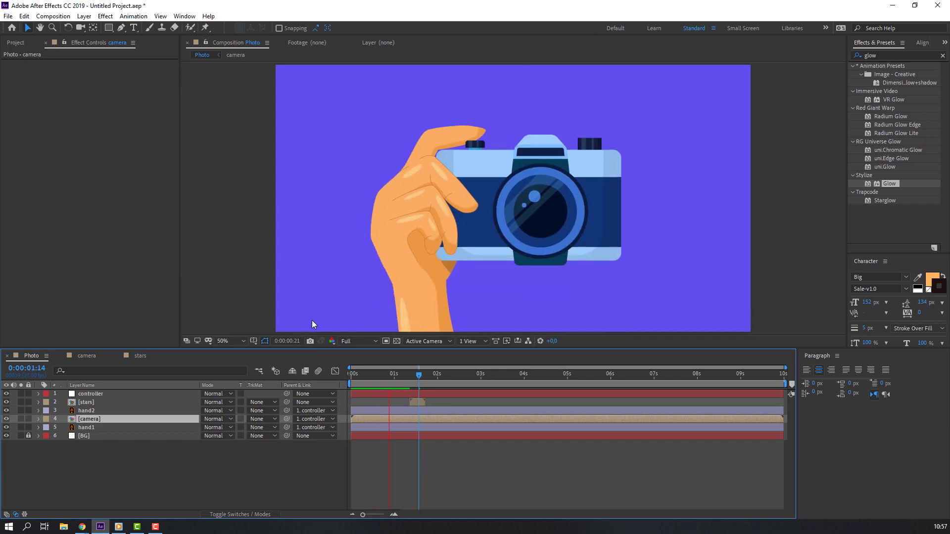
Move the reflection layer's first Position keyframe earlier, to about 0:00:00:17, in the camera composition.
{"action": "mouse_move", "coordinate": [377, 378]}
{"action": "left_mouse_down"}
{"action": "mouse_move", "coordinate": [393, 375]}
{"action": "mouse_move", "coordinate": [379, 377]}
{"action": "left_mouse_up"}
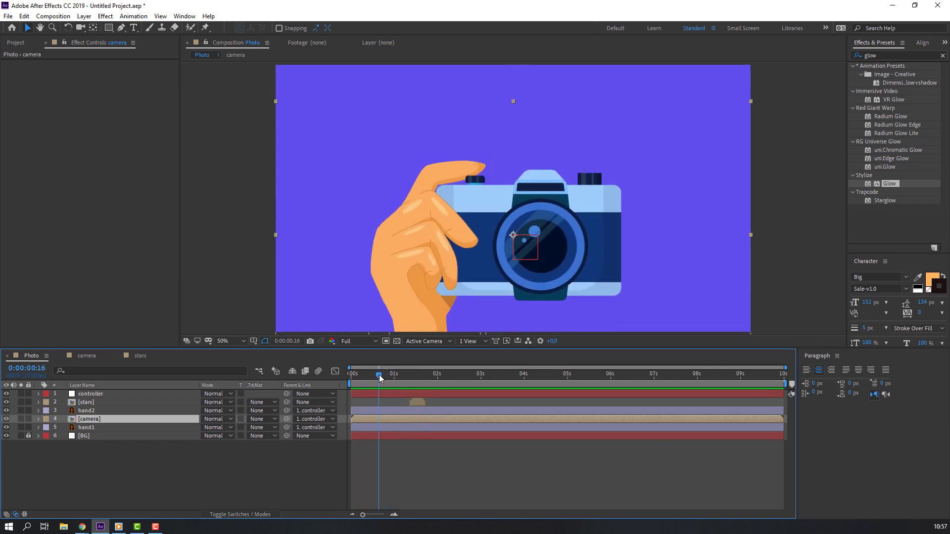
{"action": "left_click", "coordinate": [86, 355]}
{"action": "left_click_drag", "start_coordinate": [395, 412], "coordinate": [366, 411]}
{"action": "left_click", "coordinate": [382, 412]}
{"action": "left_click_drag", "start_coordinate": [367, 377], "coordinate": [305, 385]}
Preview the complete animation in the Photo composition from the start.
{"action": "left_click", "coordinate": [31, 356]}
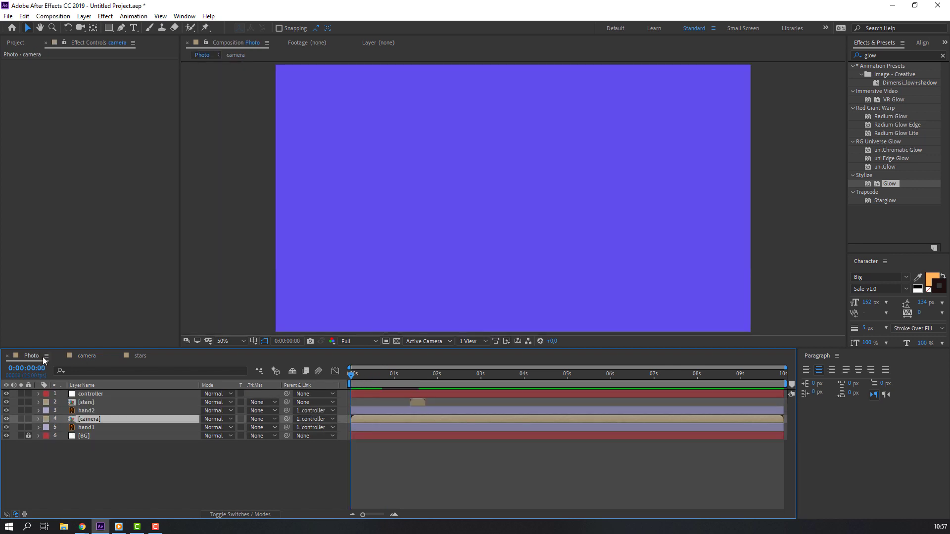
{"action": "key", "text": "space"}
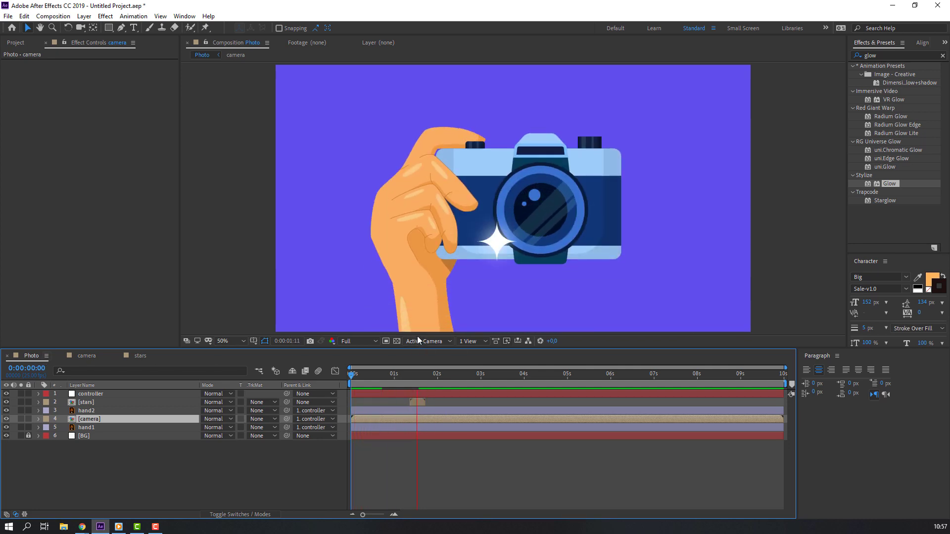
{"action": "key", "text": "space"}
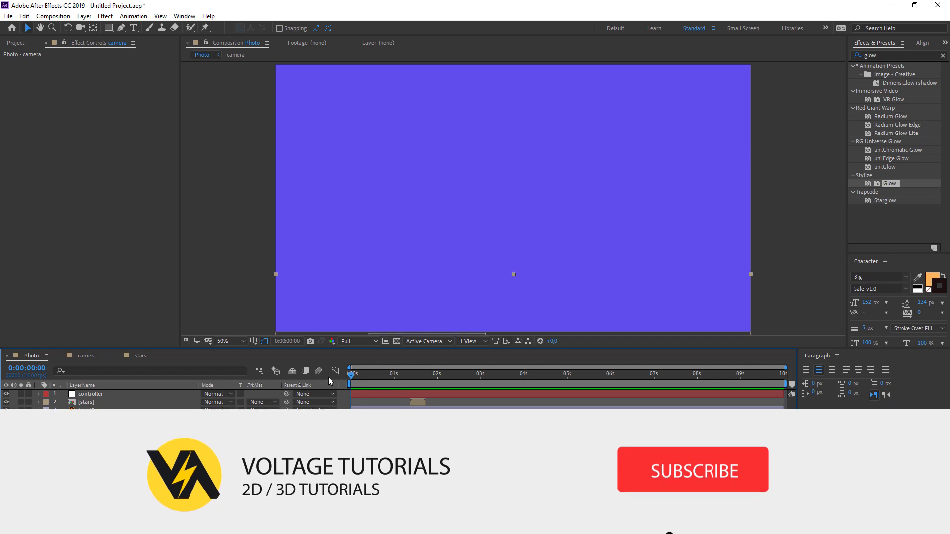